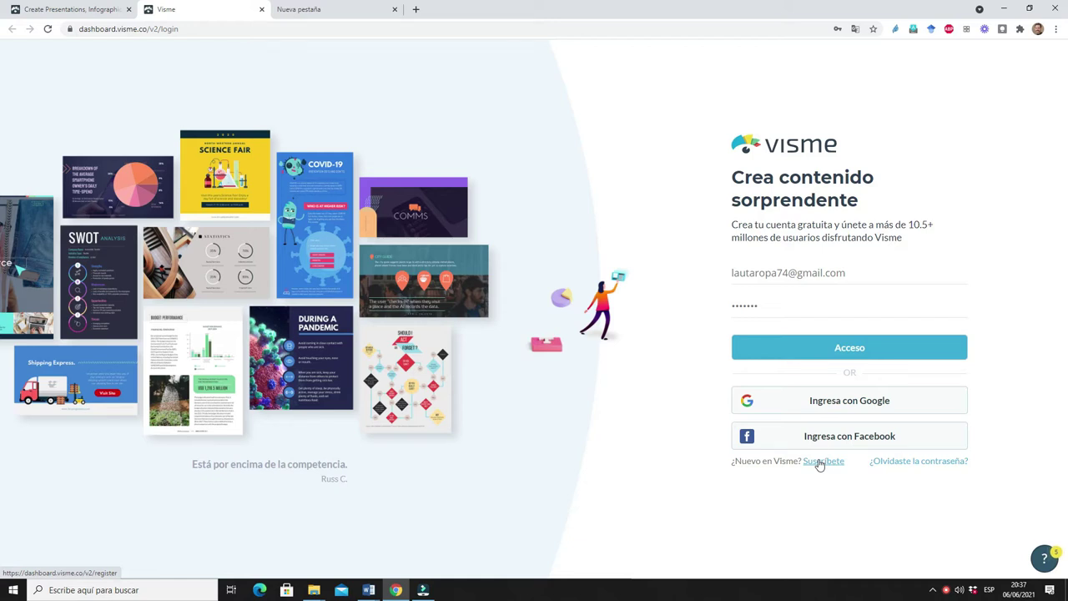
# Switch from the login form to the 'Suscríbete' sign-up page and choose 'Suscríbete con Google'
pyautogui.click(819, 465)
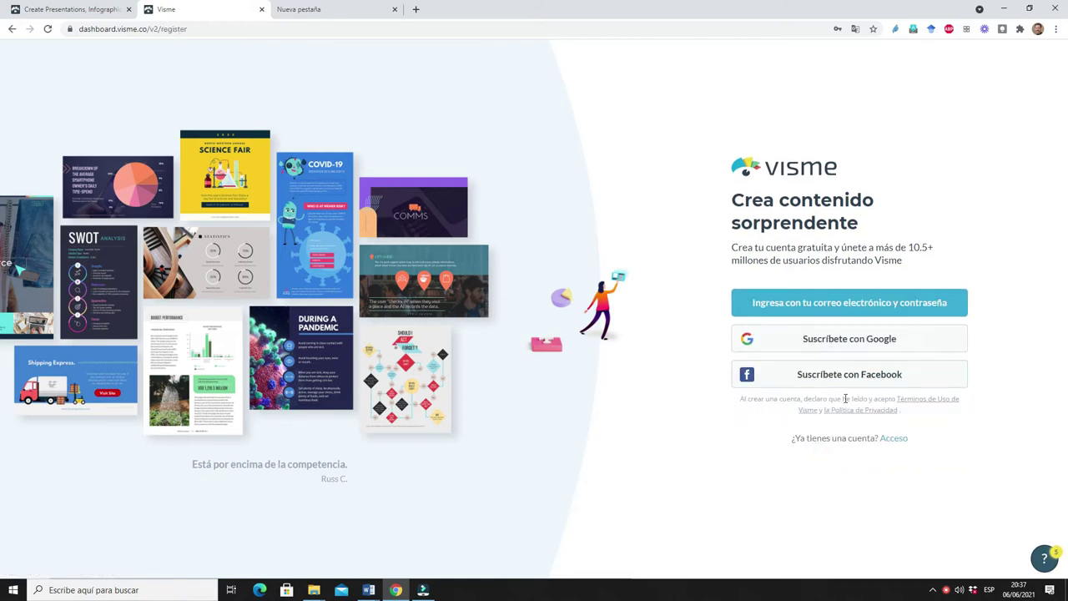
pyautogui.click(841, 344)
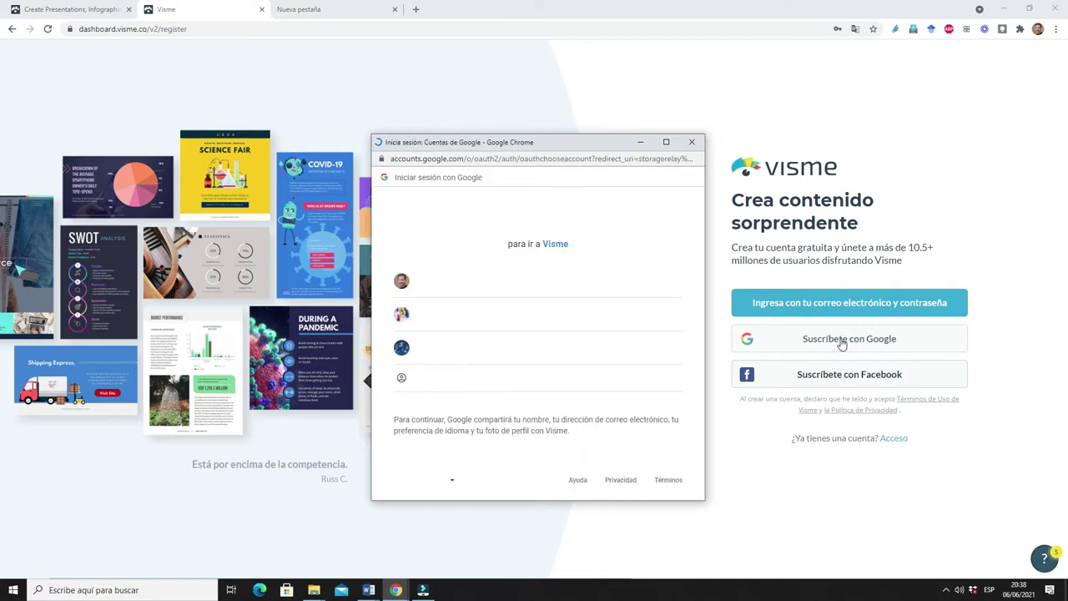
# Enter another Google account's email and password, request a text code, then close the popup
pyautogui.click(421, 377)
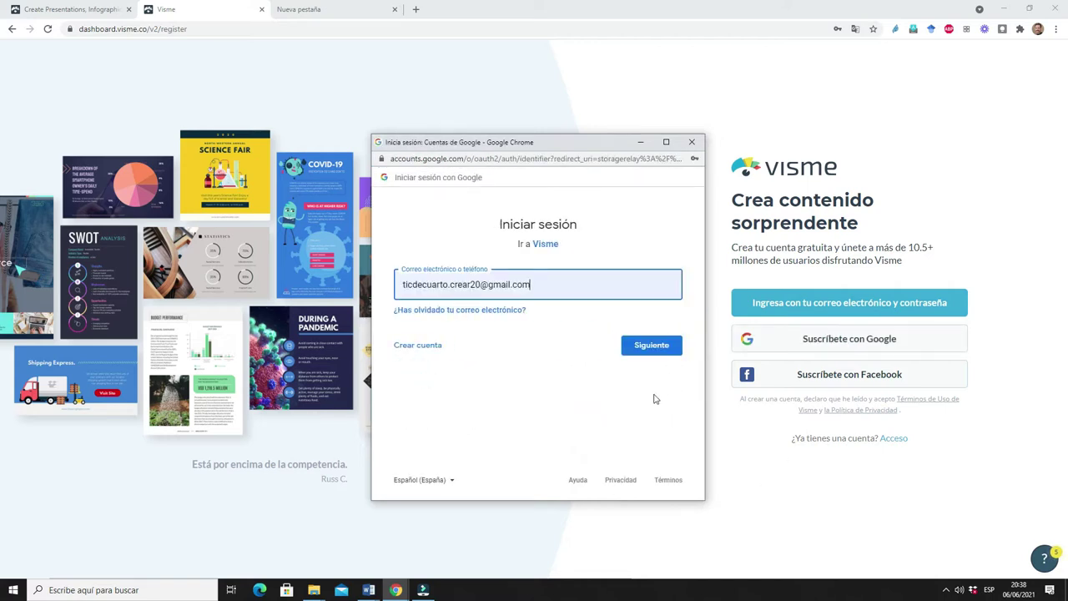
pyautogui.click(647, 347)
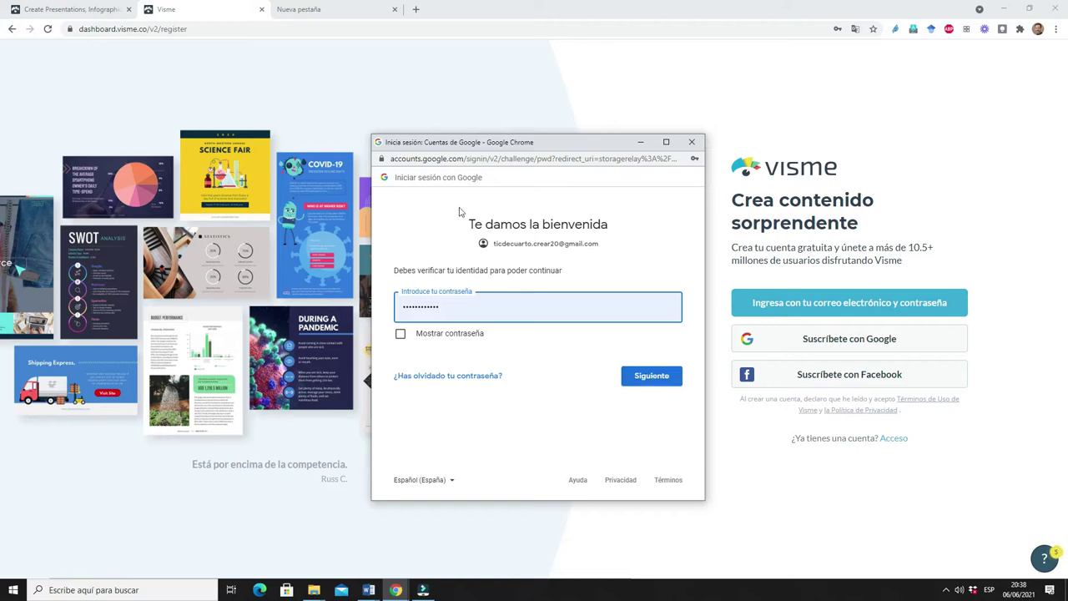
pyautogui.click(651, 376)
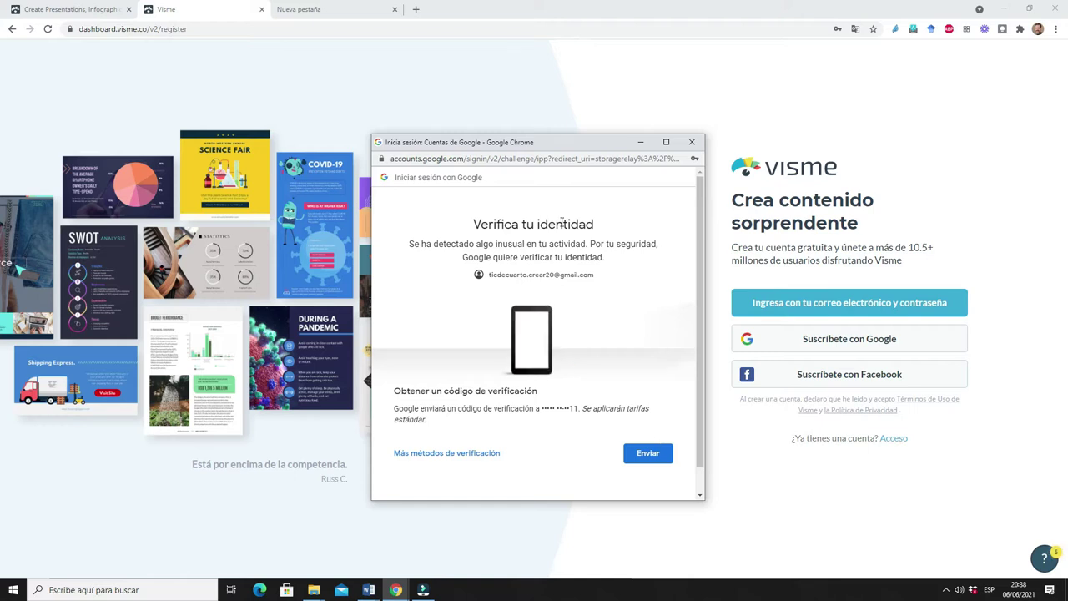
pyautogui.click(647, 453)
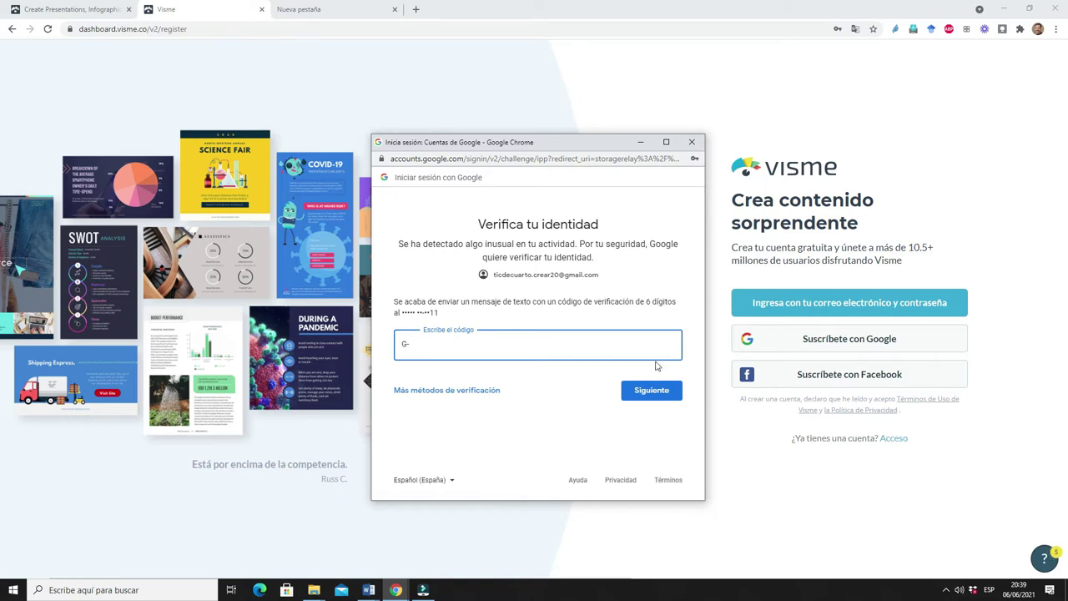
pyautogui.click(692, 143)
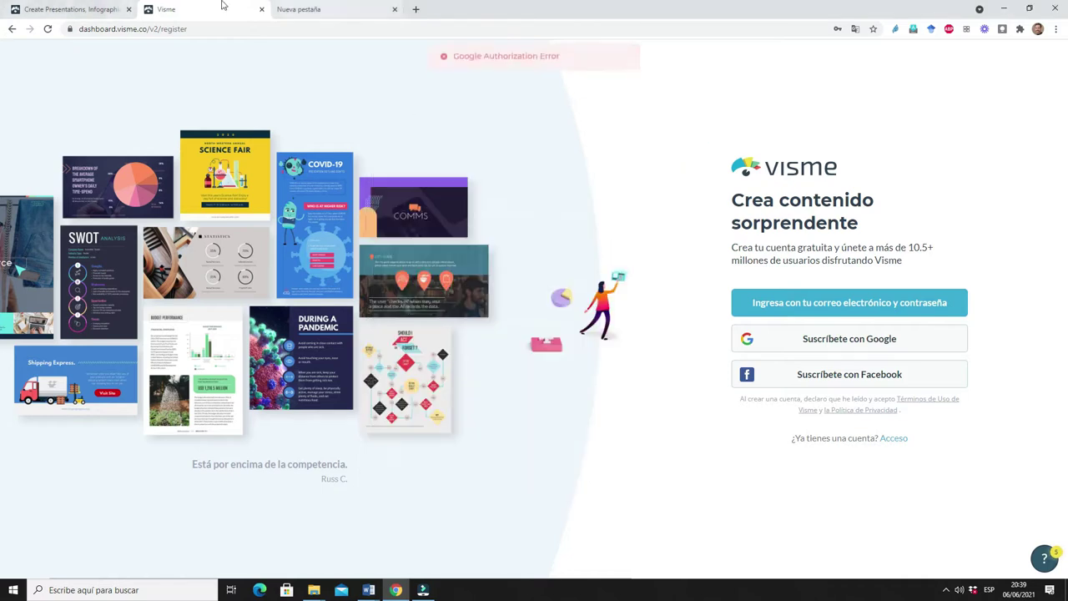
# Log in to visme.co with the saved email credentials and dismiss the workspaces introduction overlays
pyautogui.click(261, 10)
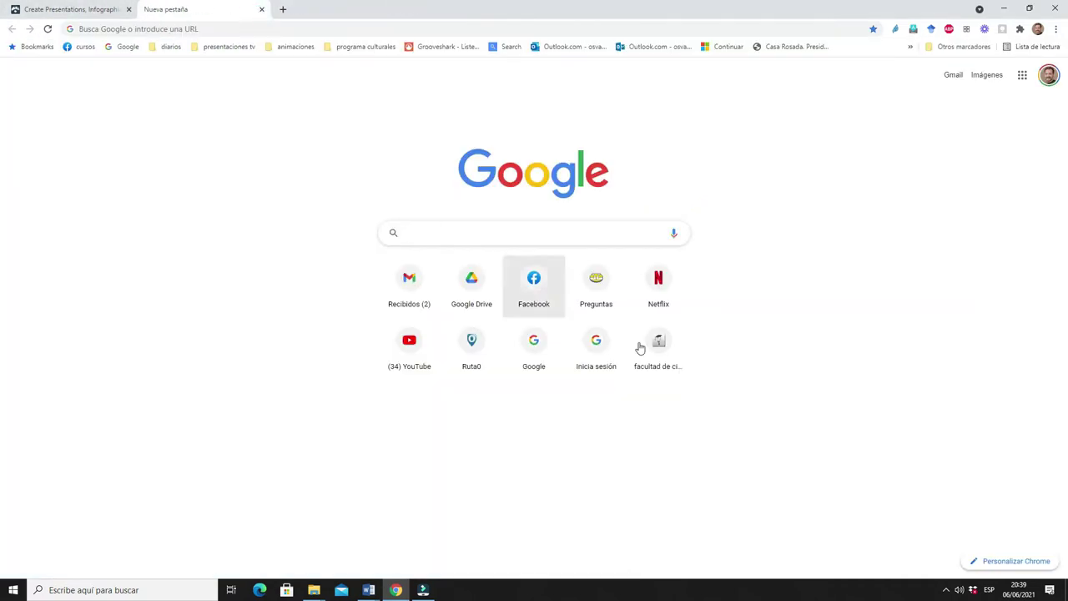
pyautogui.click(75, 9)
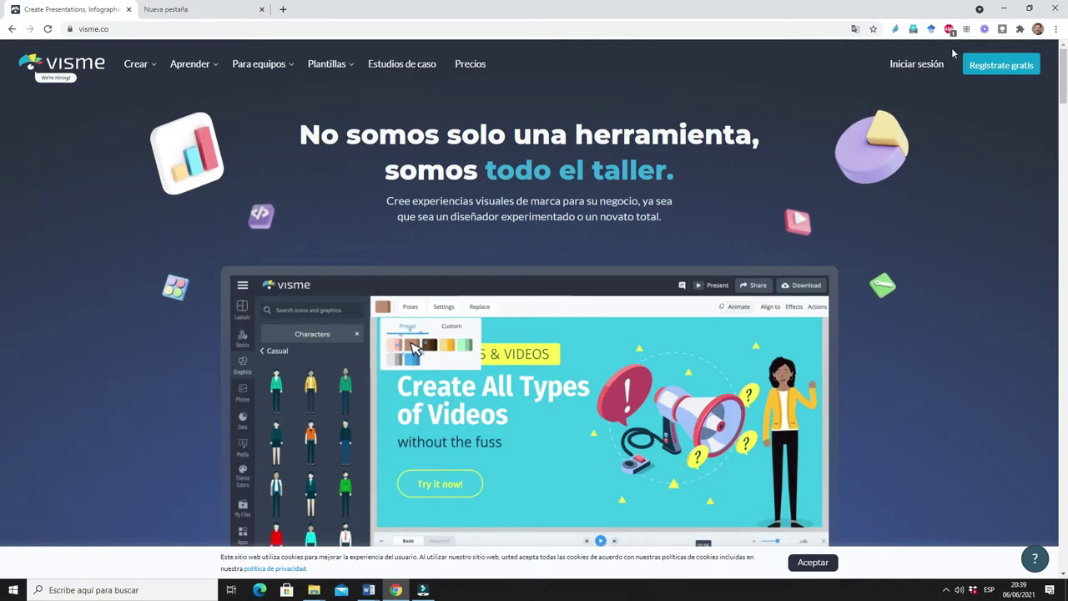
pyautogui.click(922, 64)
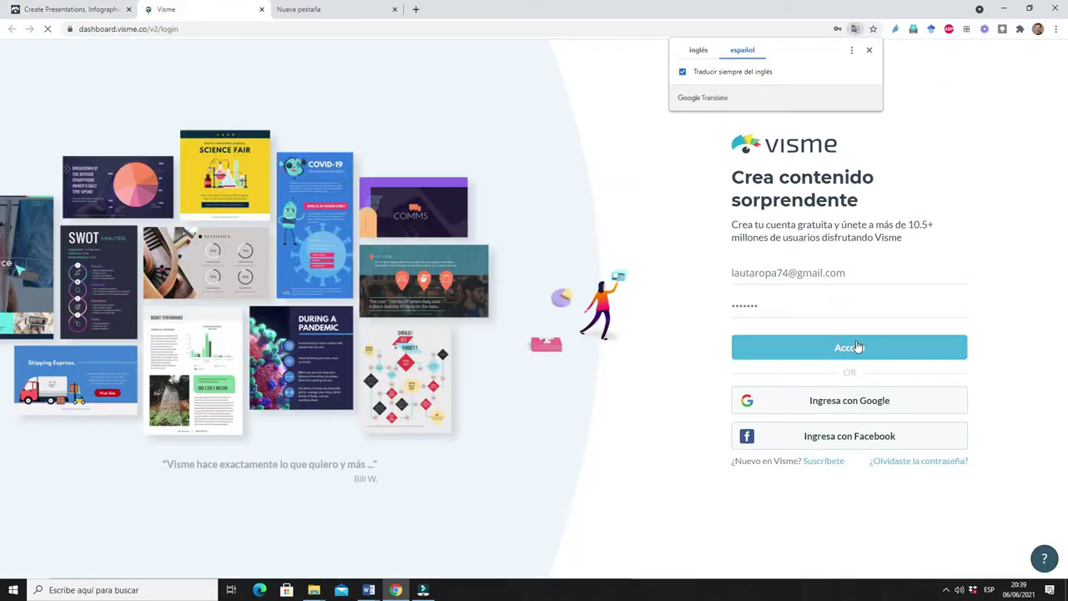
pyautogui.click(857, 346)
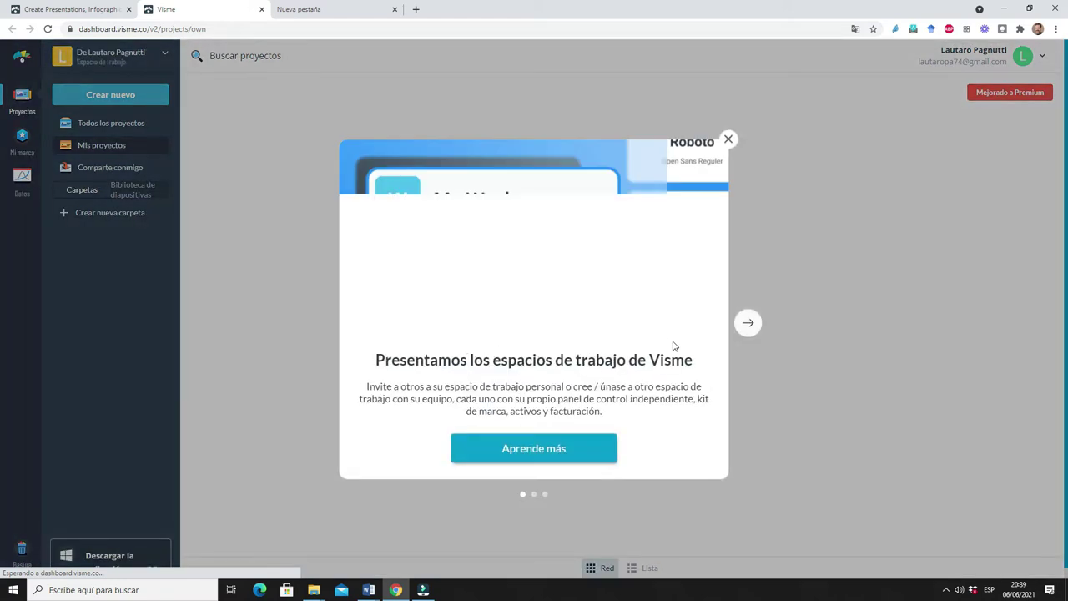
pyautogui.click(728, 140)
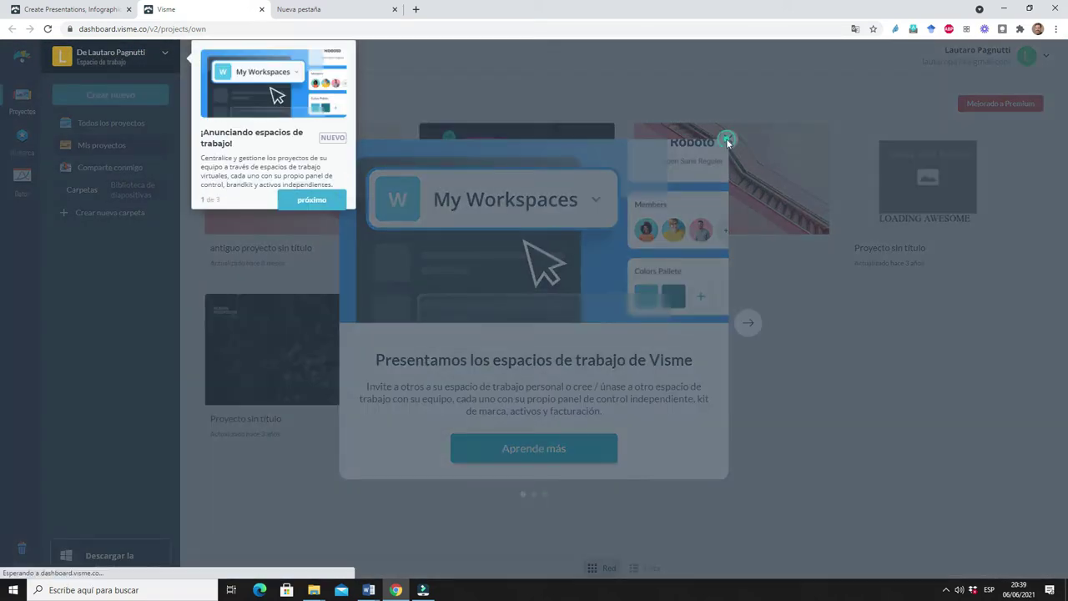
pyautogui.click(726, 138)
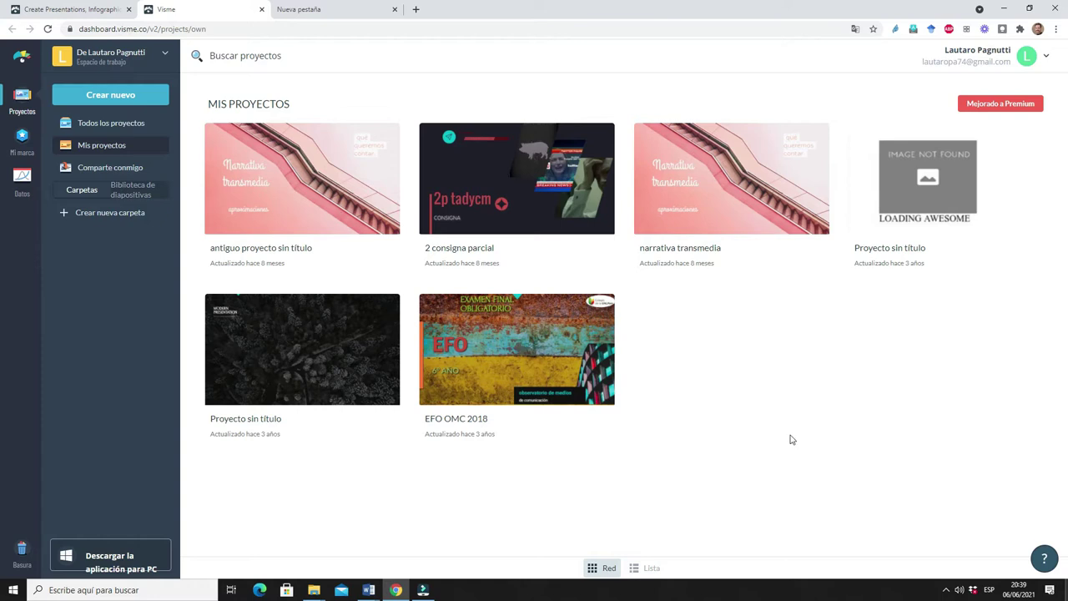
pyautogui.click(97, 96)
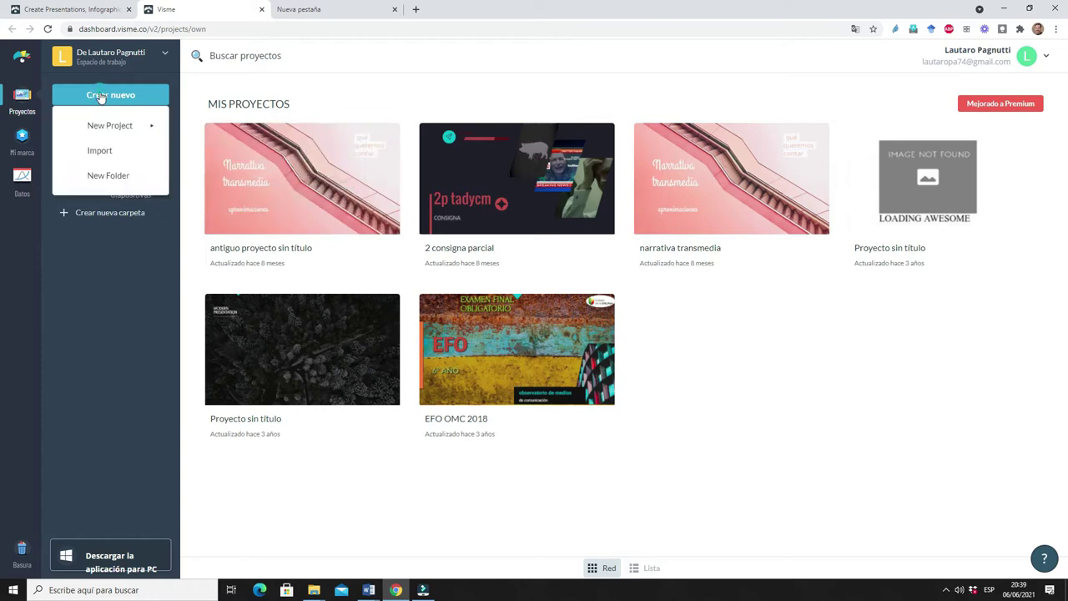
pyautogui.moveTo(107, 132)
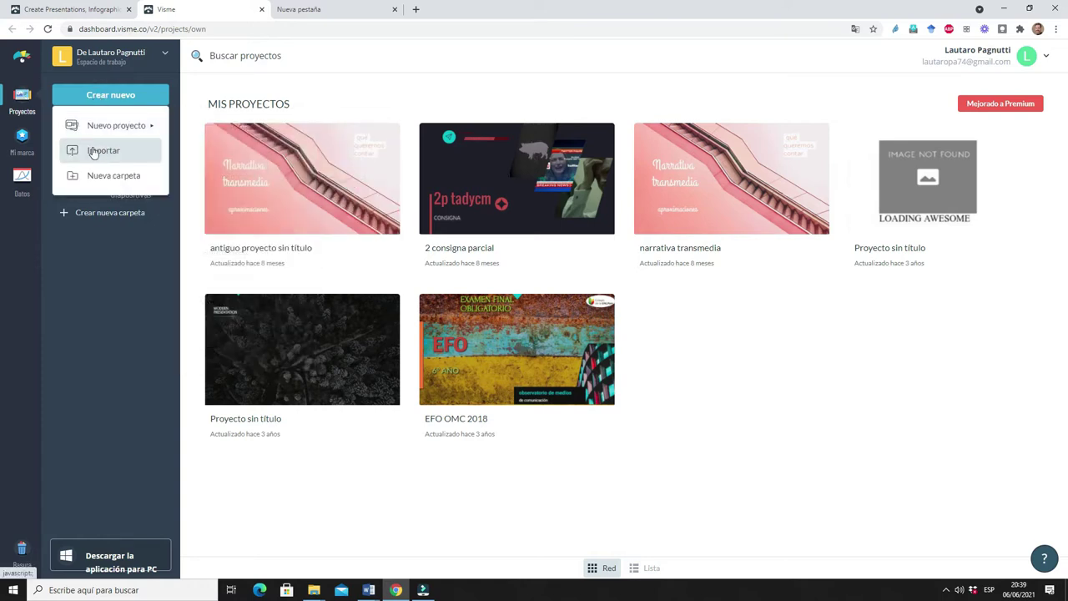
pyautogui.click(94, 151)
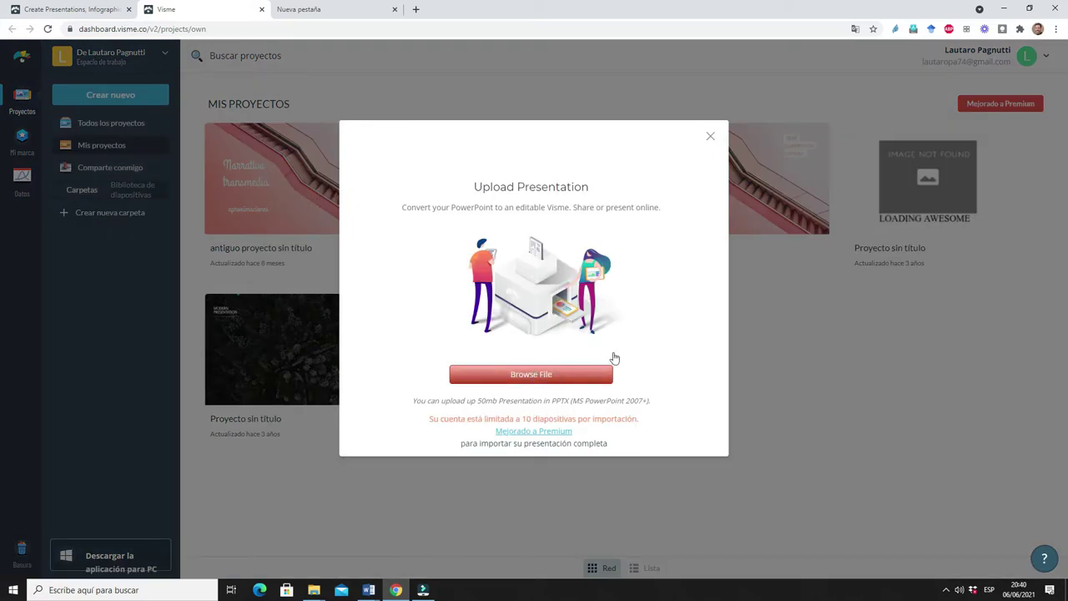
pyautogui.click(710, 136)
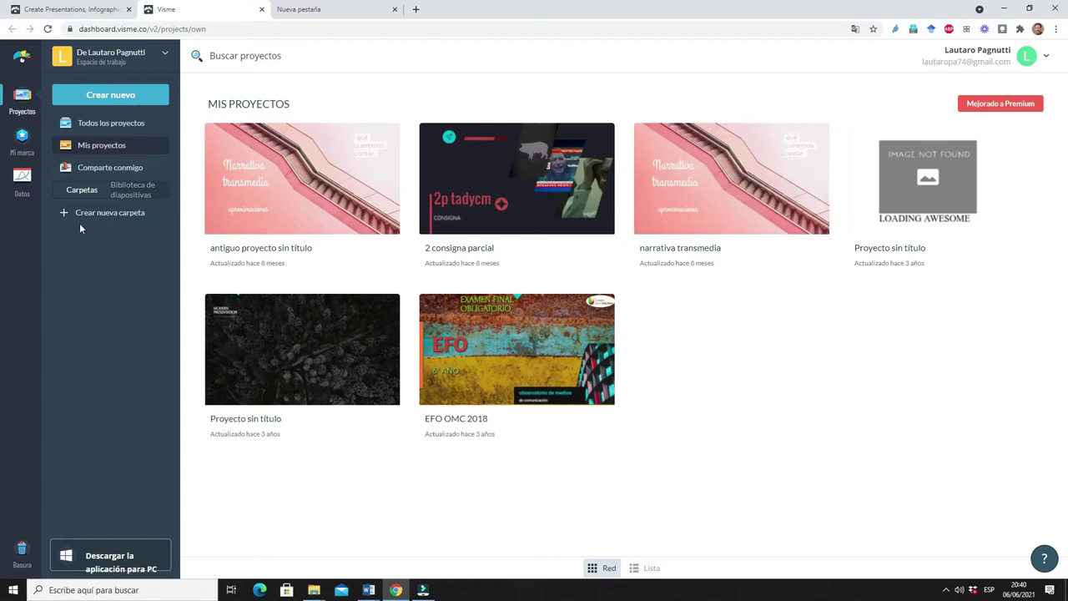
# Choose Crear nuevo > Nuevo proyecto > Presentaciones to open the presentation template gallery
pyautogui.click(112, 96)
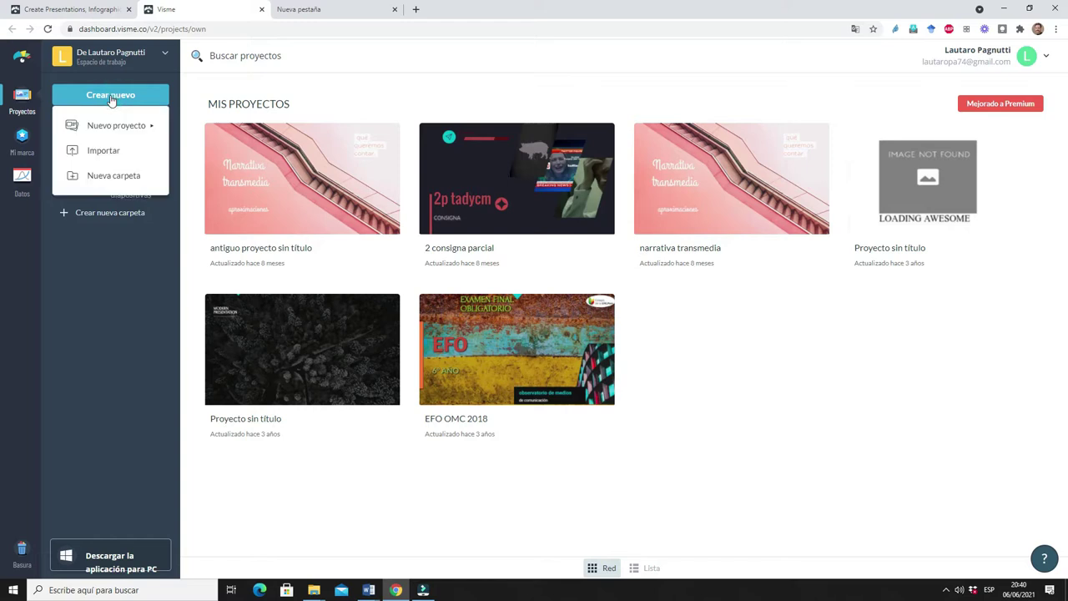
pyautogui.moveTo(121, 125)
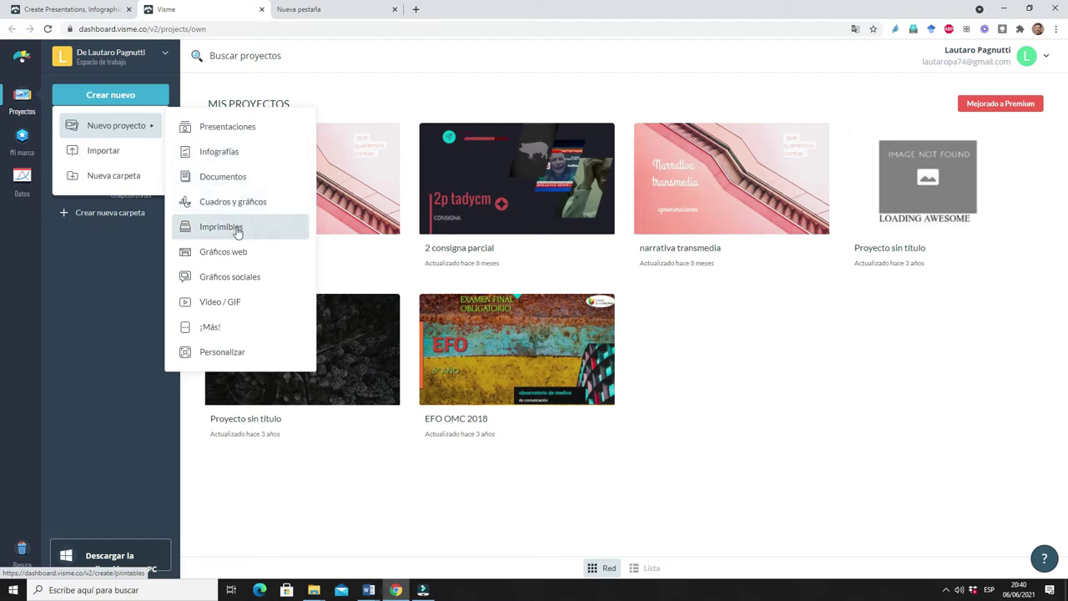
pyautogui.click(225, 128)
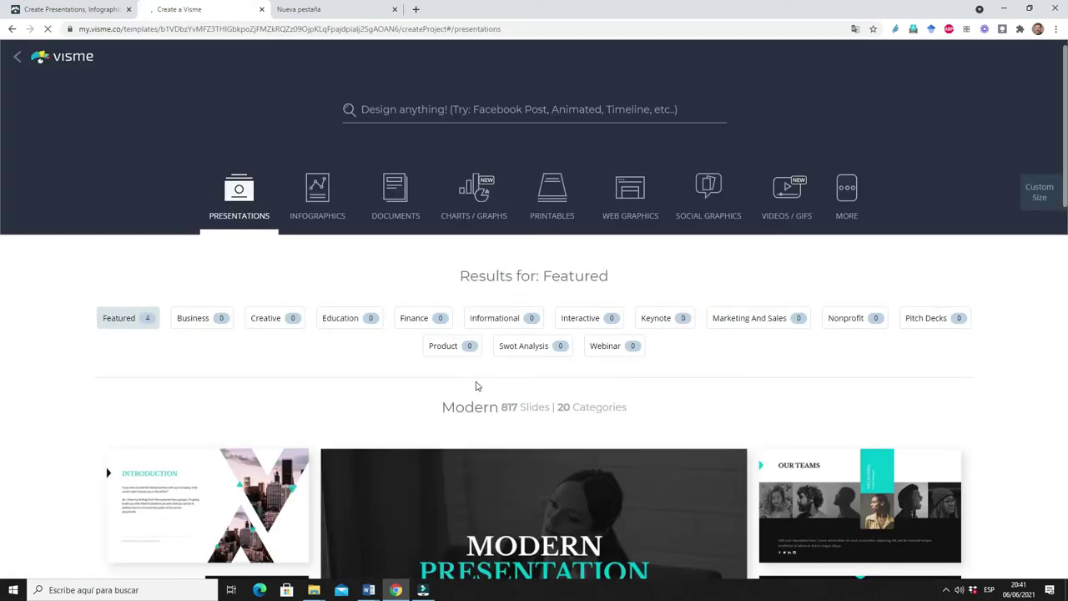
# Scroll the gallery down to the Creativo collection and edit the Creative template
pyautogui.moveTo(1064, 100); pyautogui.dragTo(1061, 220)
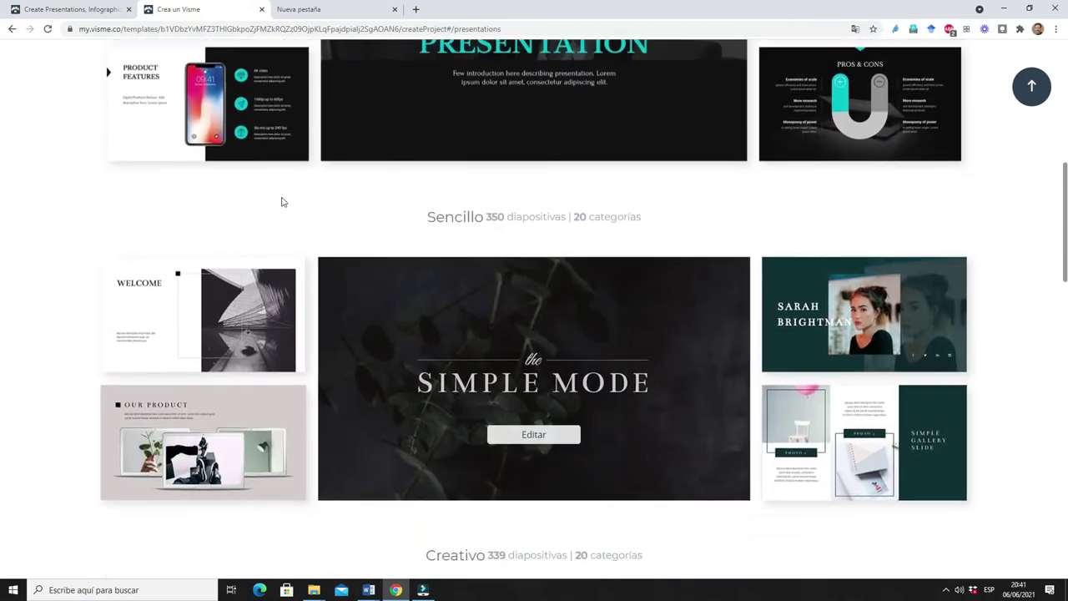
pyautogui.moveTo(5, 196); pyautogui.dragTo(2, 240)
pyautogui.scroll(-1, 1041, 203)
pyautogui.moveTo(1064, 209); pyautogui.dragTo(1065, 294)
pyautogui.hotkey('ctrl', 'a')
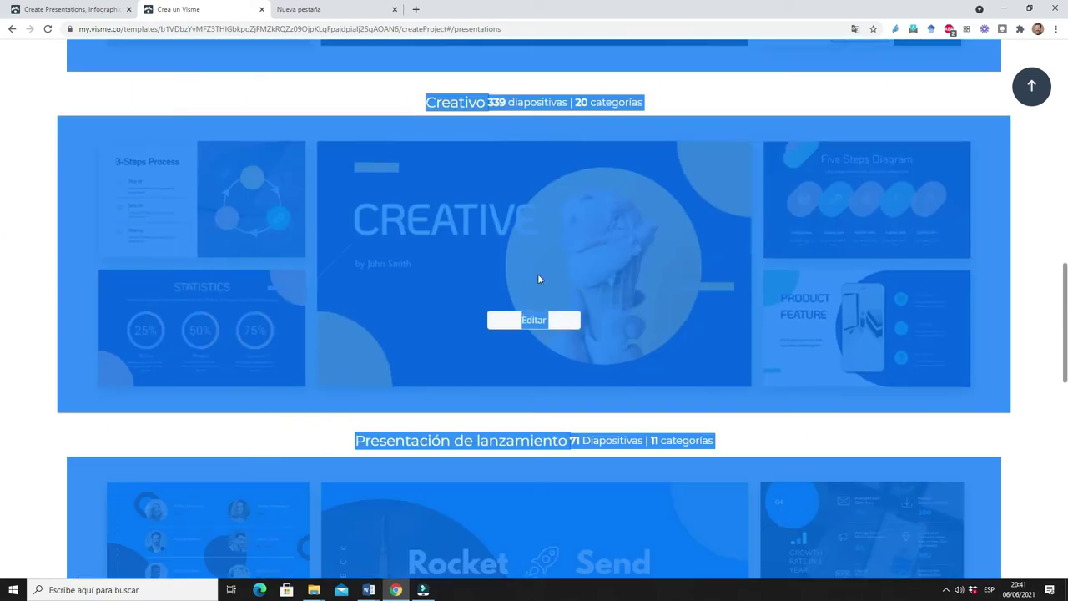
pyautogui.click(534, 322)
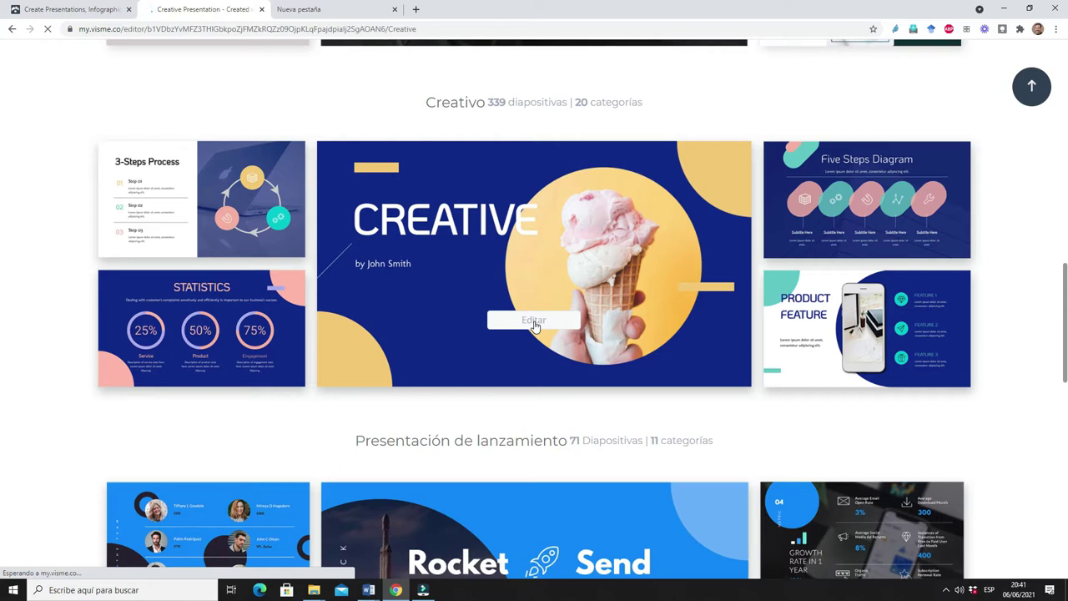
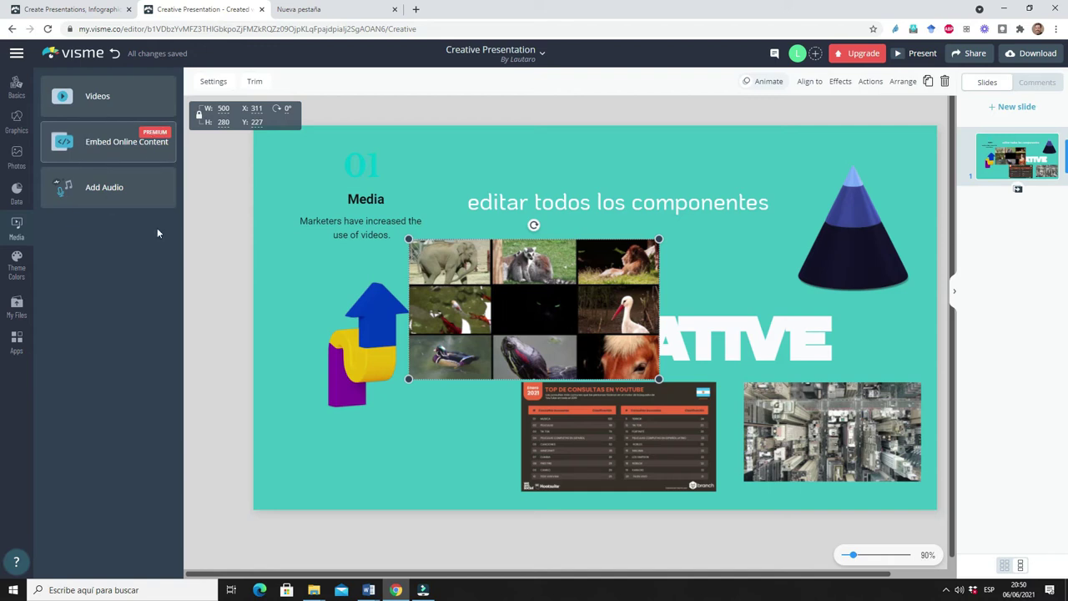
# Add the 'Escaping Forever' track as background music and play a brief preview
pyautogui.click(103, 187)
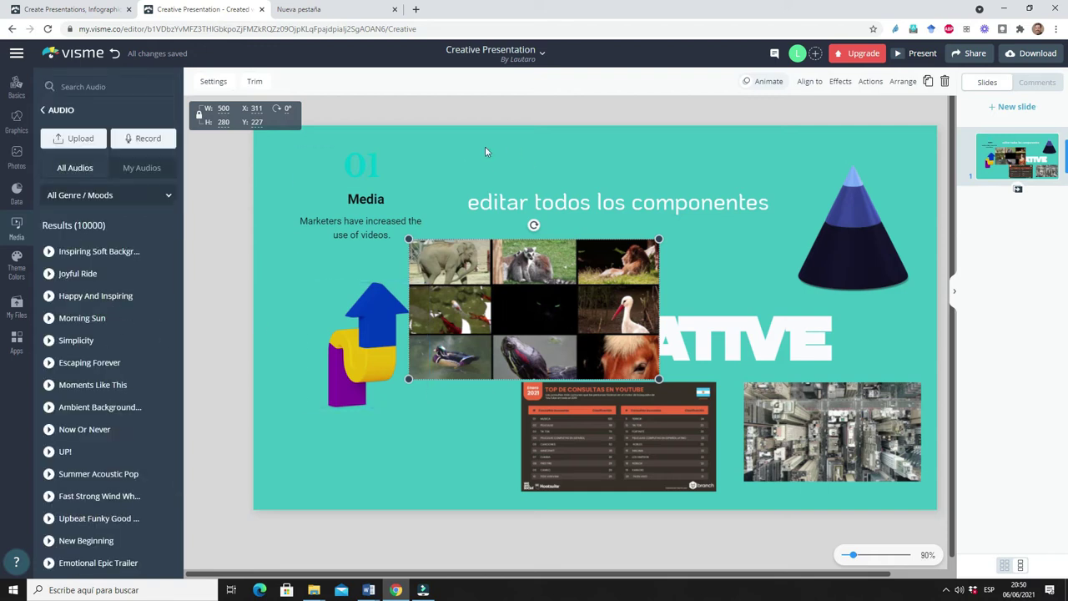
pyautogui.click(76, 363)
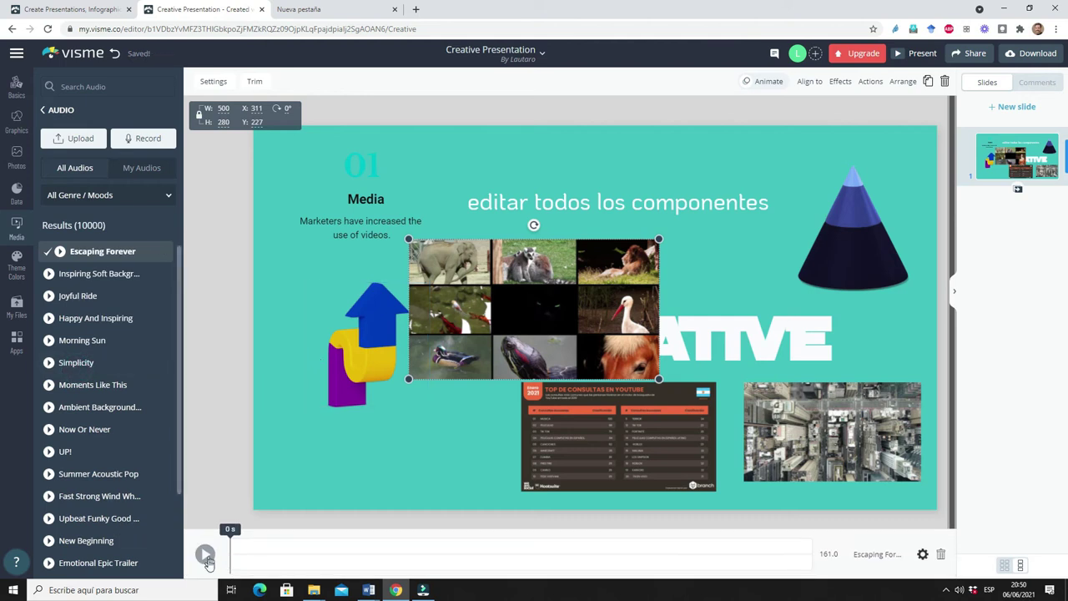
pyautogui.click(207, 556)
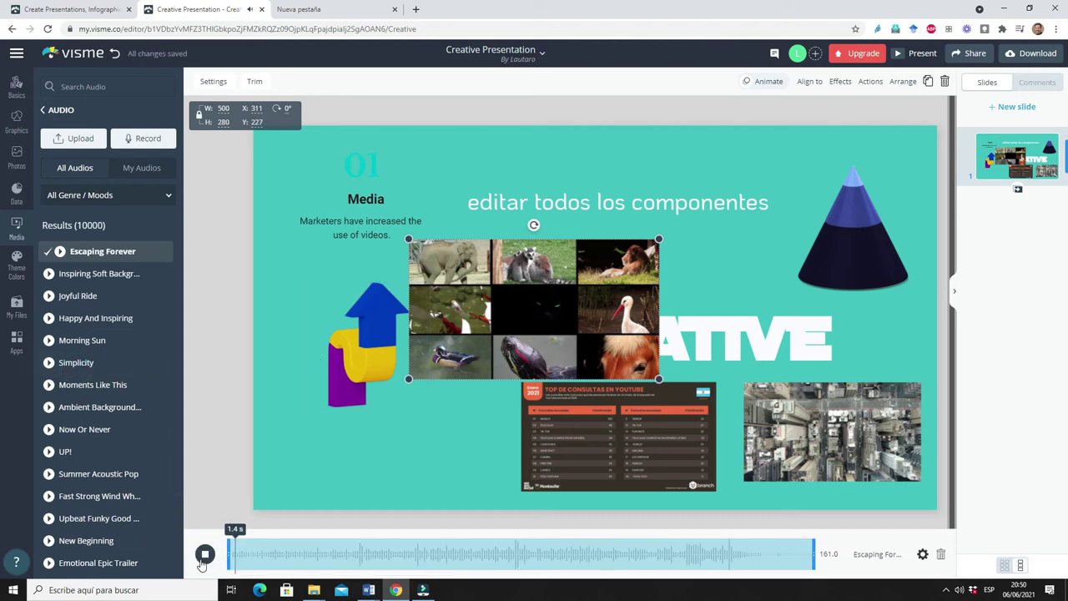
pyautogui.click(207, 555)
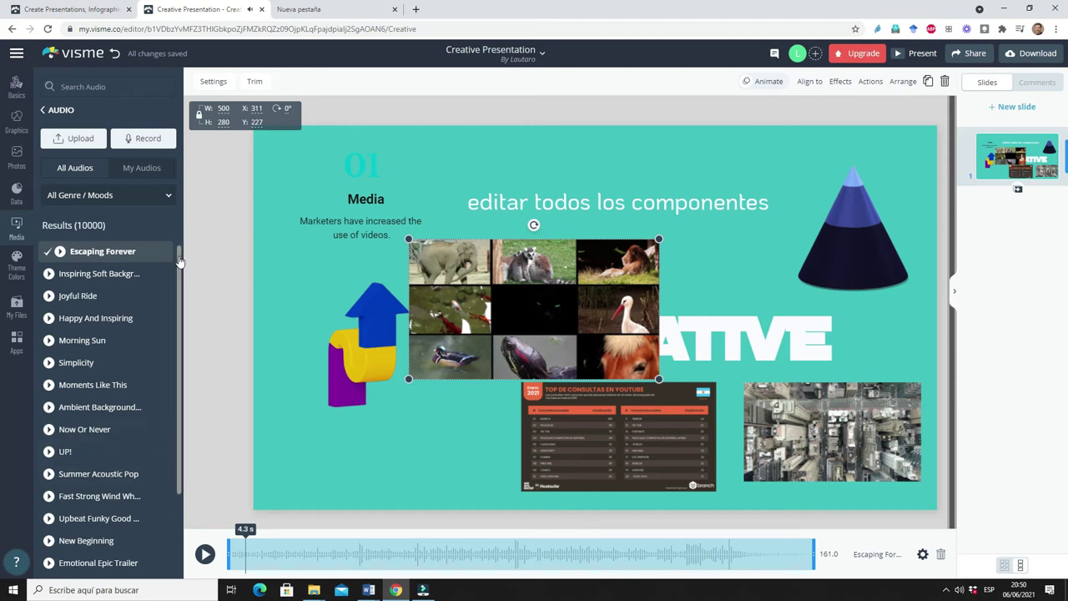
pyautogui.scroll(-3, 178, 260)
pyautogui.scroll(-7, 175, 399)
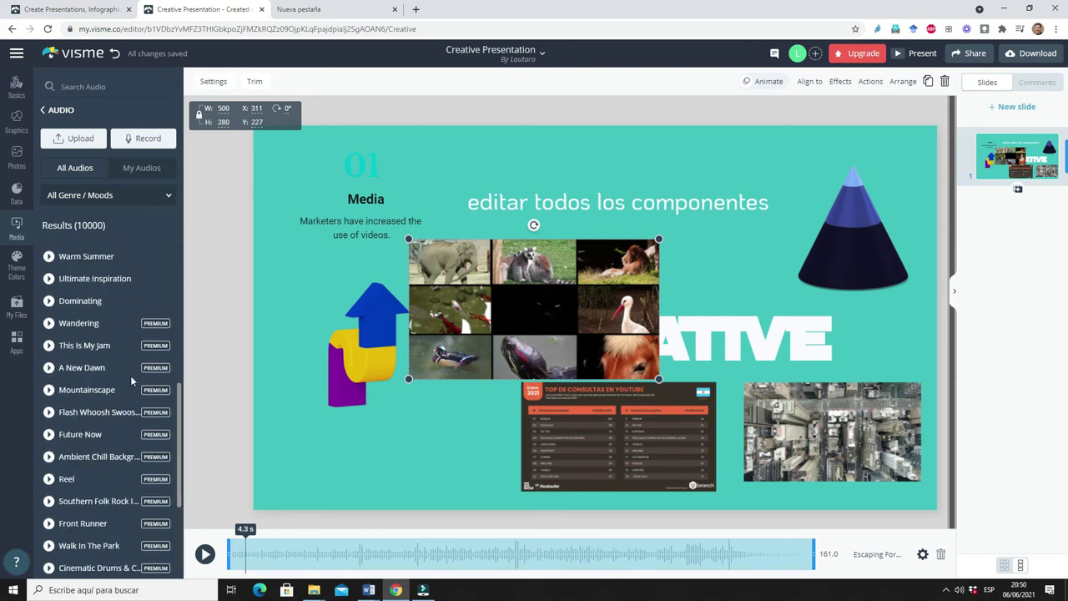
pyautogui.moveTo(177, 492); pyautogui.dragTo(175, 367)
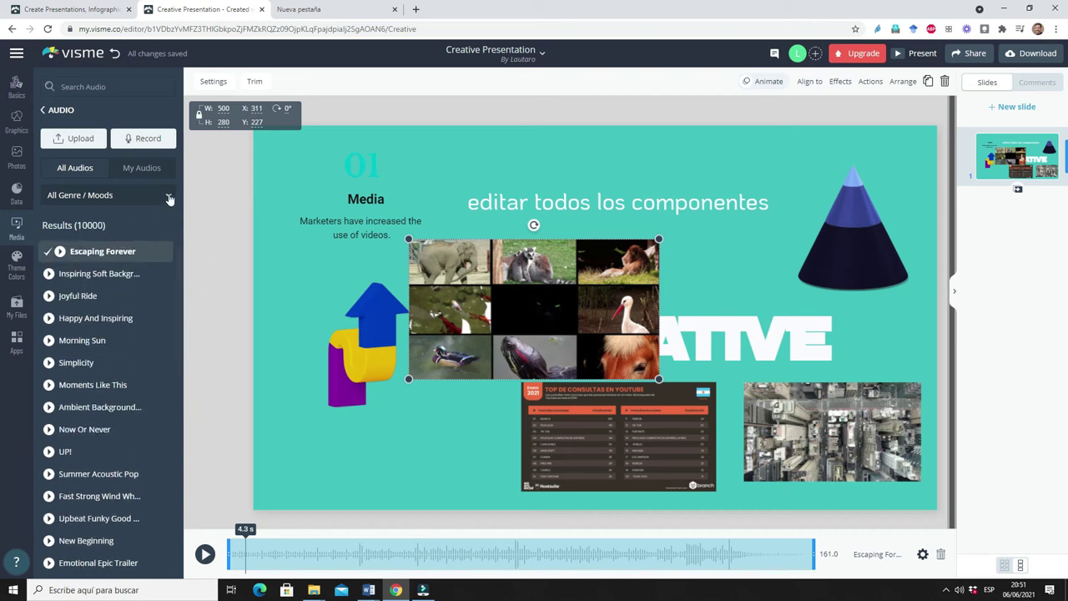
# Try uploading and recording your own audio, dismissing the business and discounted plan offers
pyautogui.click(141, 168)
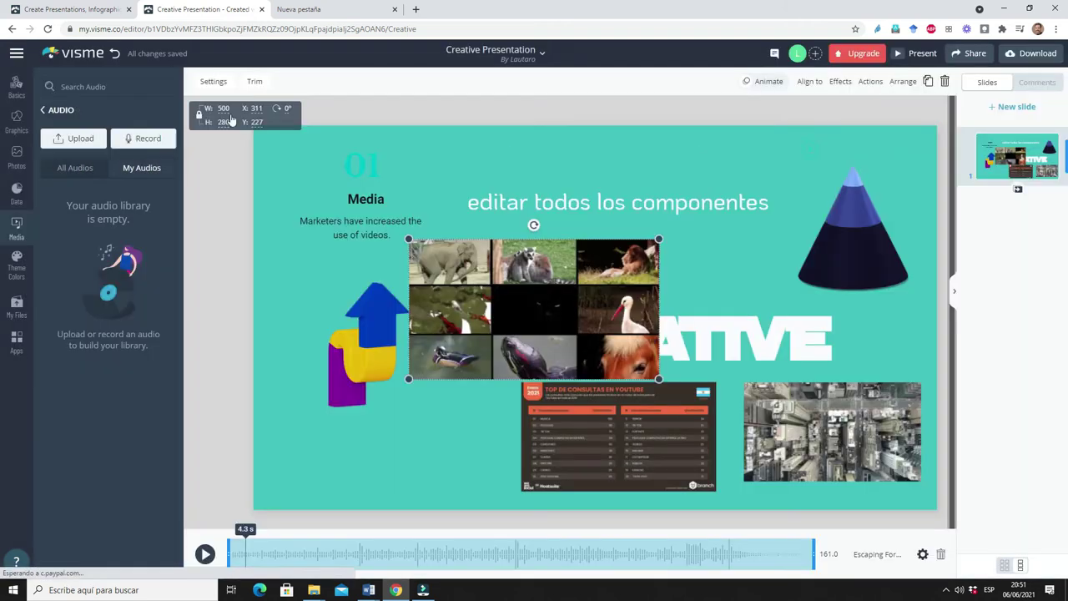
pyautogui.click(811, 148)
pyautogui.click(66, 139)
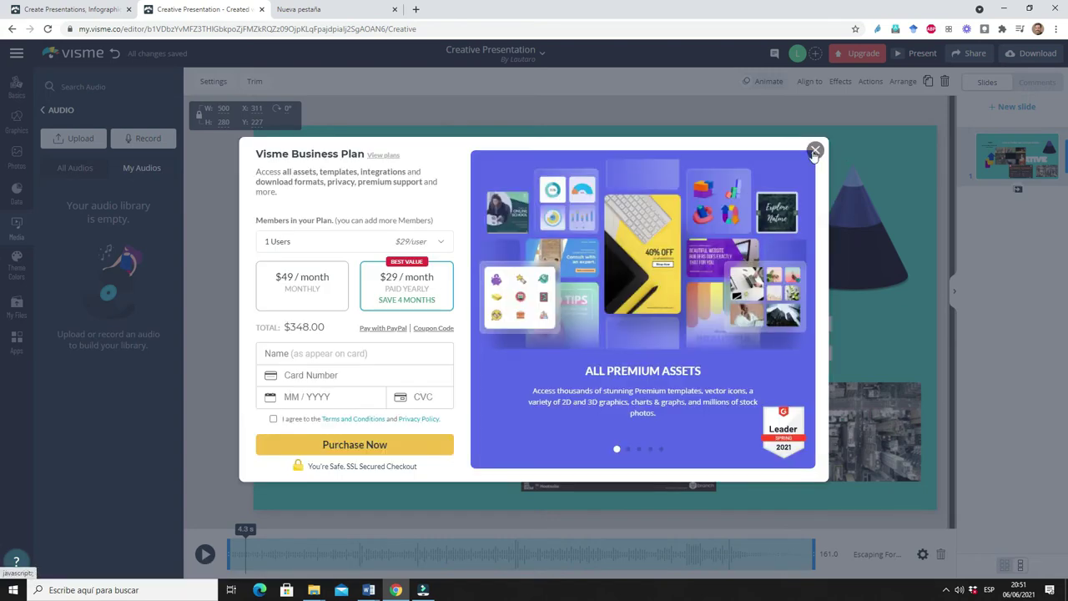
pyautogui.click(813, 151)
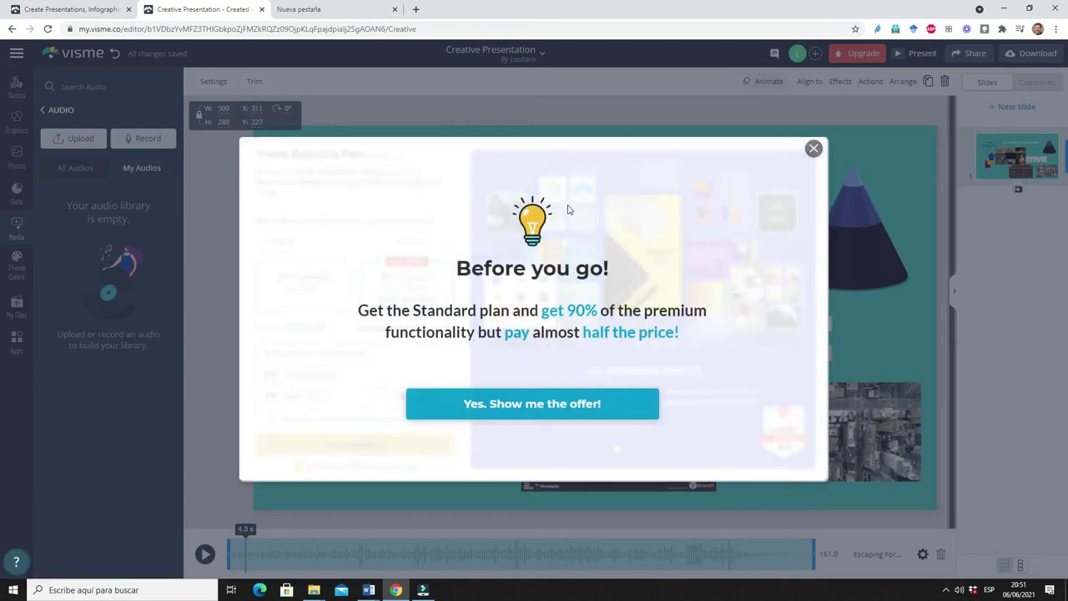
pyautogui.click(812, 150)
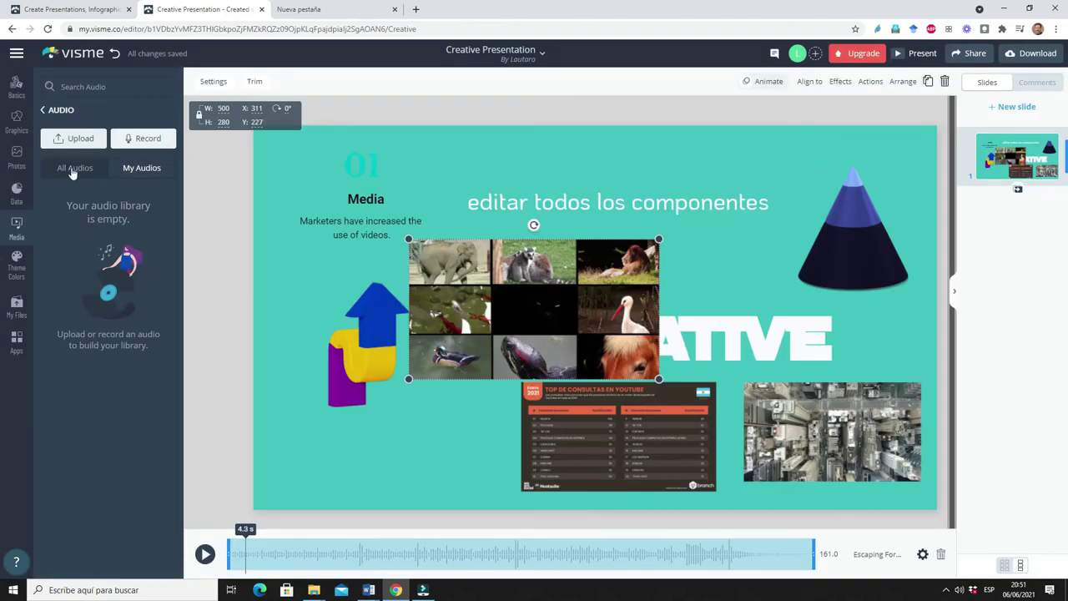
pyautogui.click(136, 141)
pyautogui.click(814, 151)
pyautogui.click(814, 149)
# Return to All Audios, retry voice-over recording, dismiss the upgrade offer, and deselect the photo grid
pyautogui.click(43, 110)
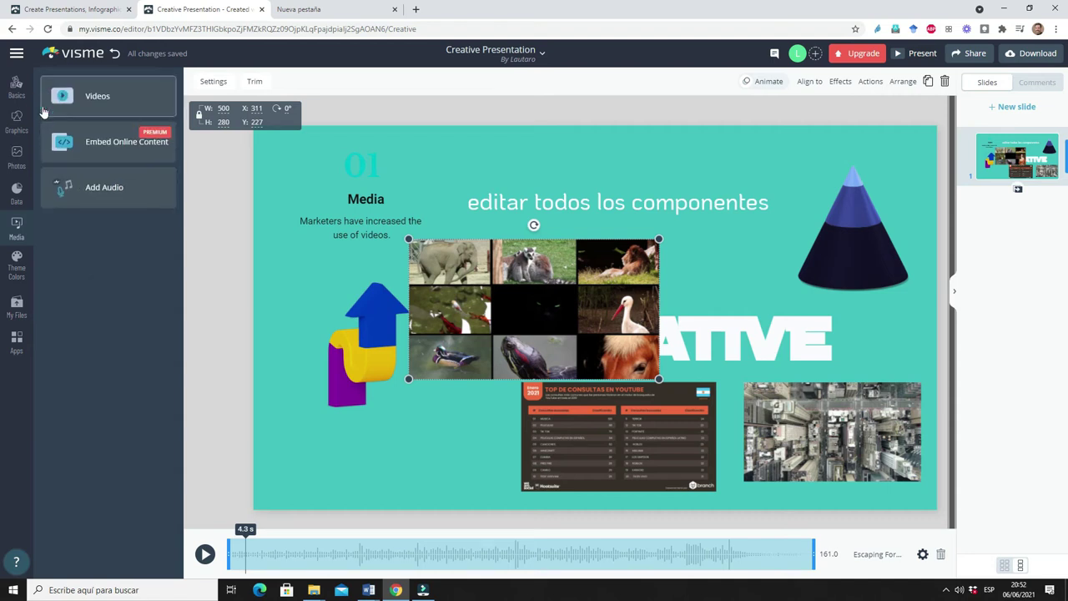
pyautogui.click(102, 190)
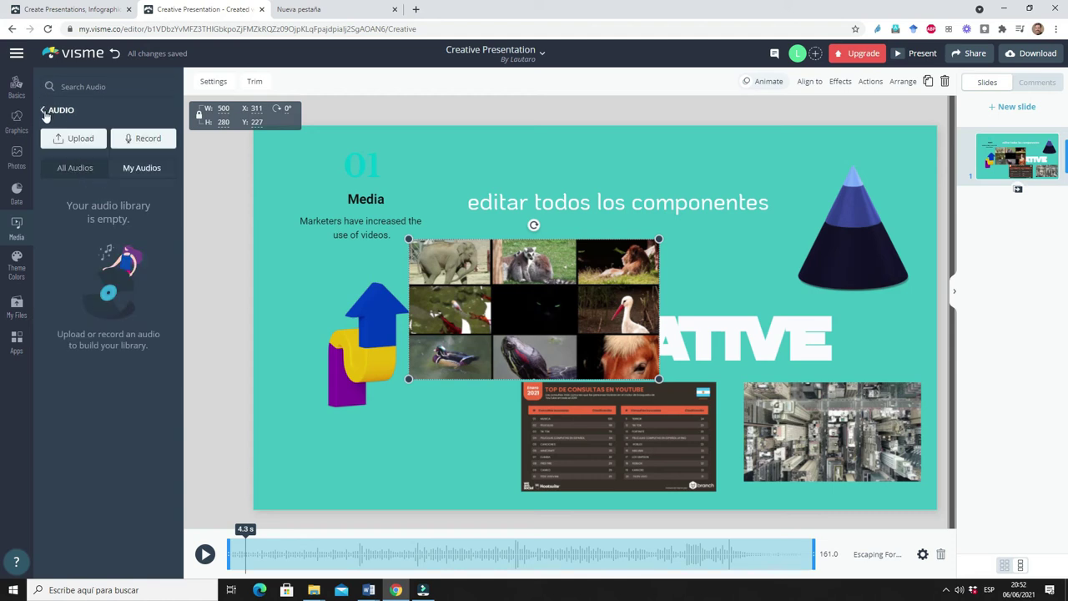
pyautogui.click(45, 114)
pyautogui.click(106, 194)
pyautogui.click(78, 169)
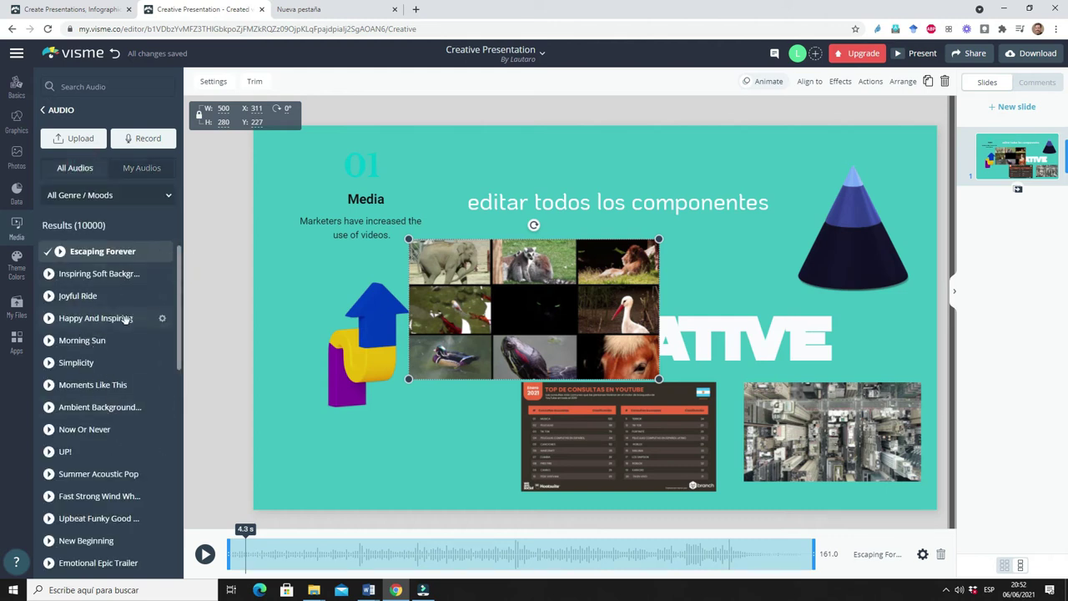
pyautogui.click(150, 142)
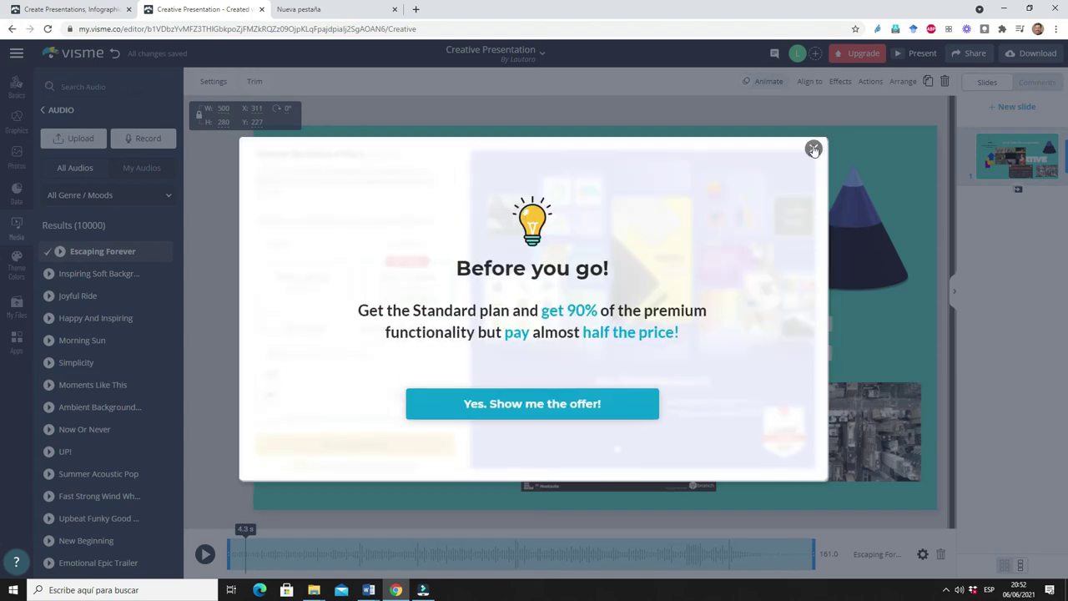
pyautogui.click(813, 147)
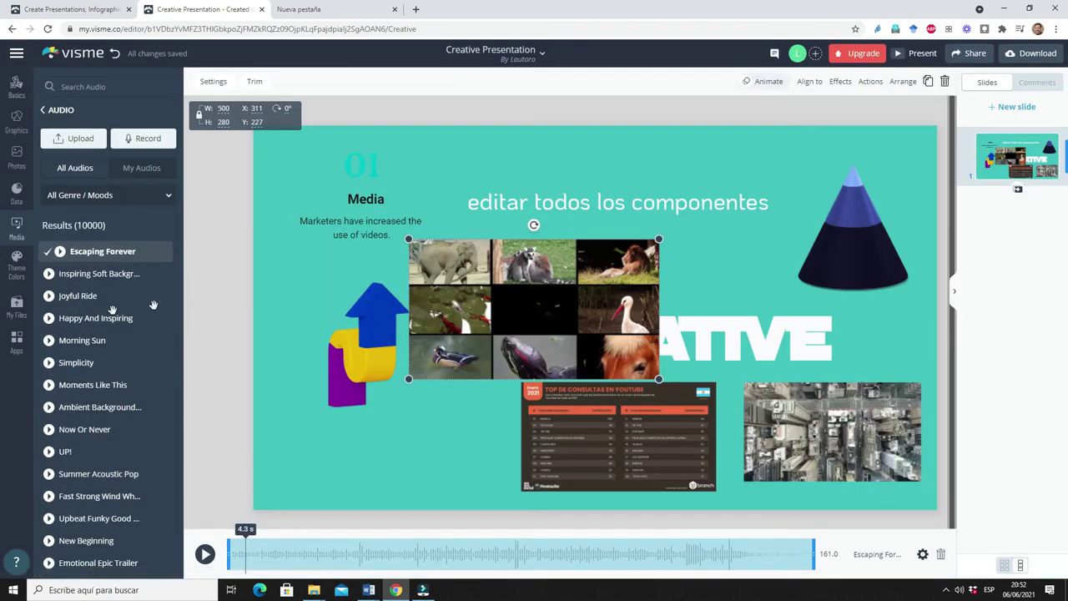
pyautogui.click(241, 220)
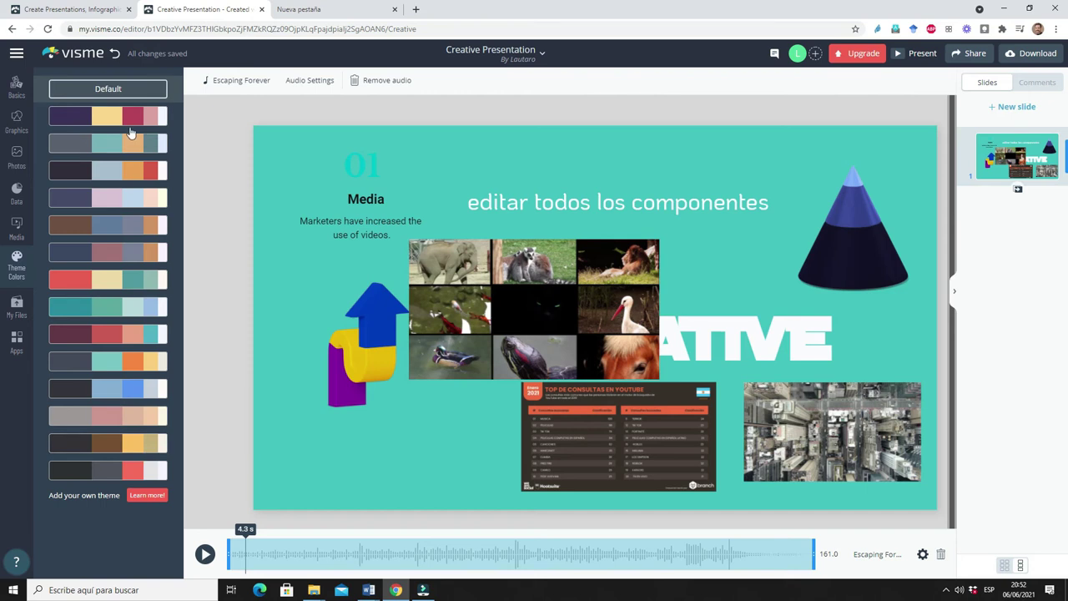
# Try the grey-blue and mauve palettes, then apply the palette giving a red background
pyautogui.click(103, 170)
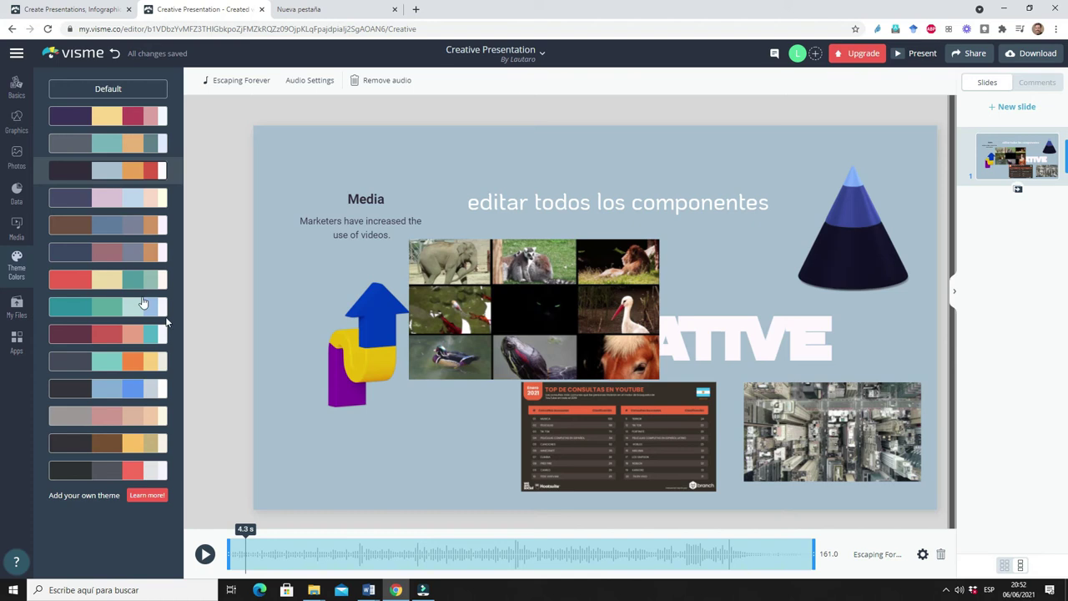
pyautogui.click(144, 253)
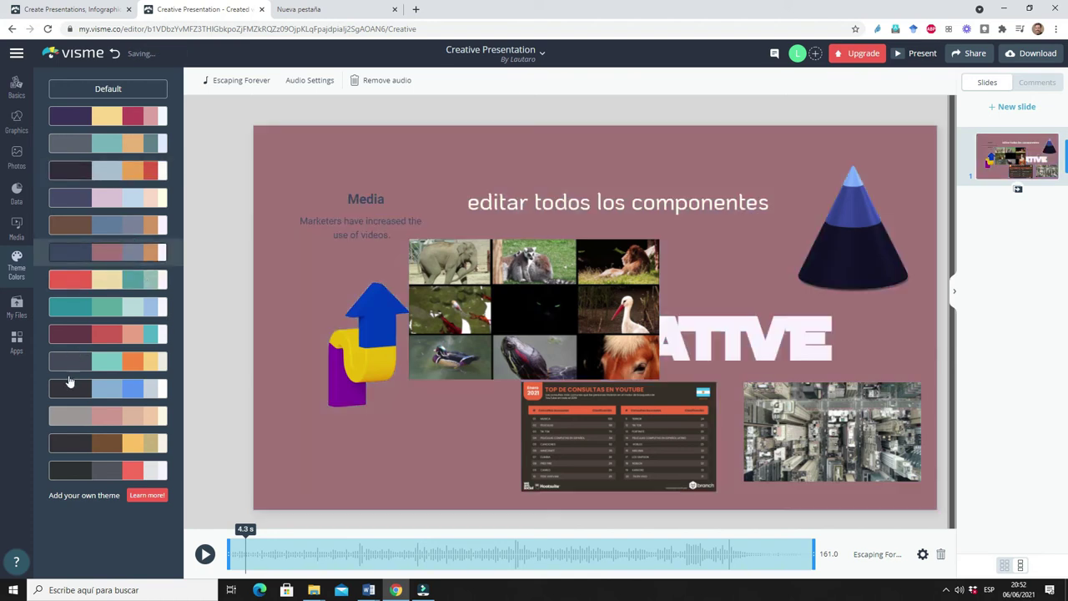
pyautogui.click(76, 342)
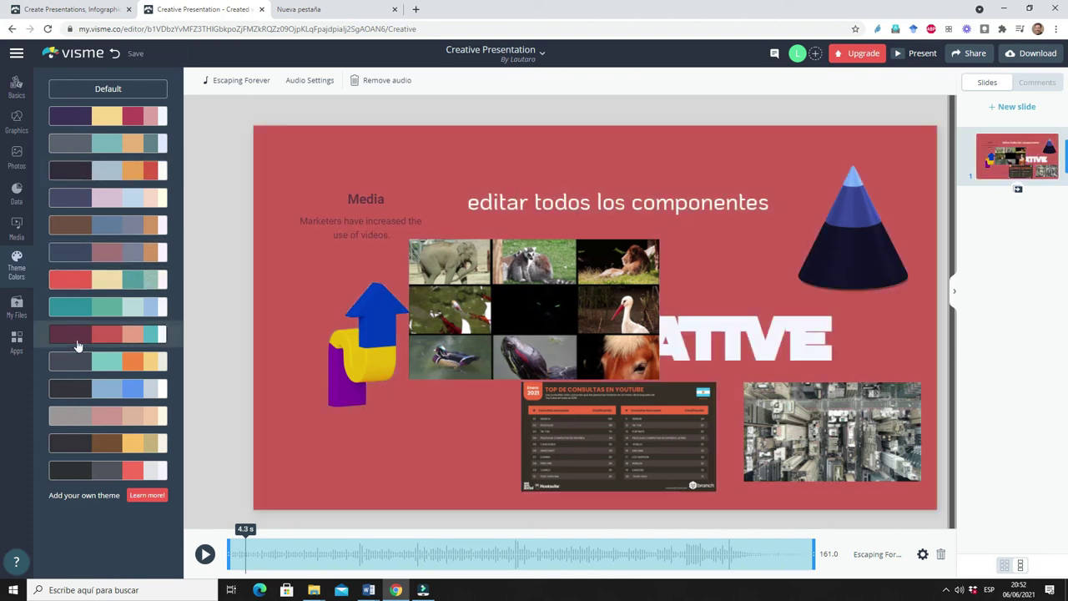
# Try inserting the first Product Features template, dismissing the upgrade offers it triggers
pyautogui.click(1009, 108)
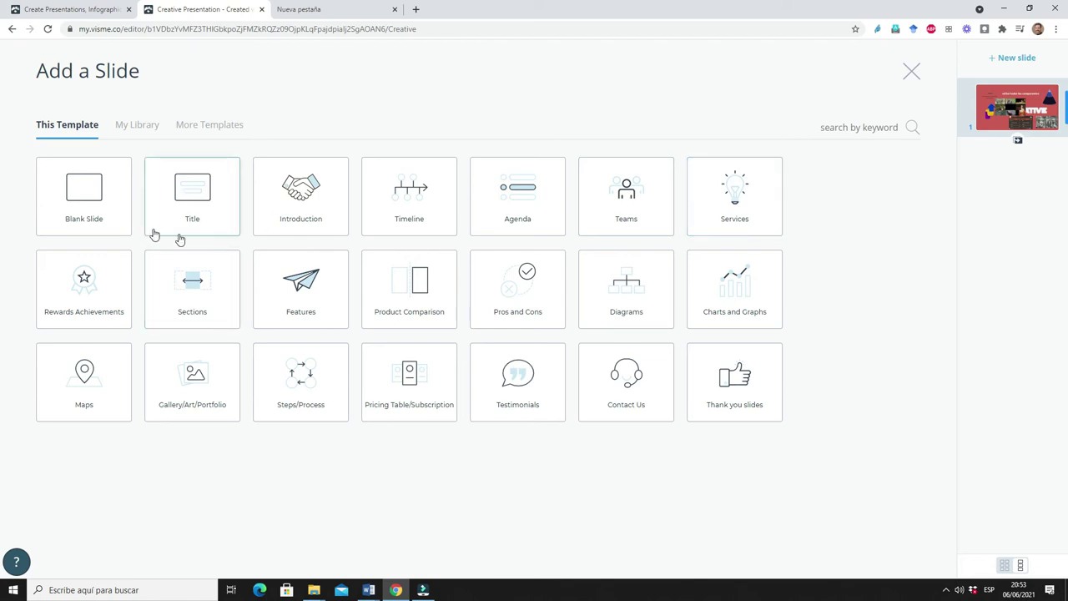
pyautogui.click(338, 309)
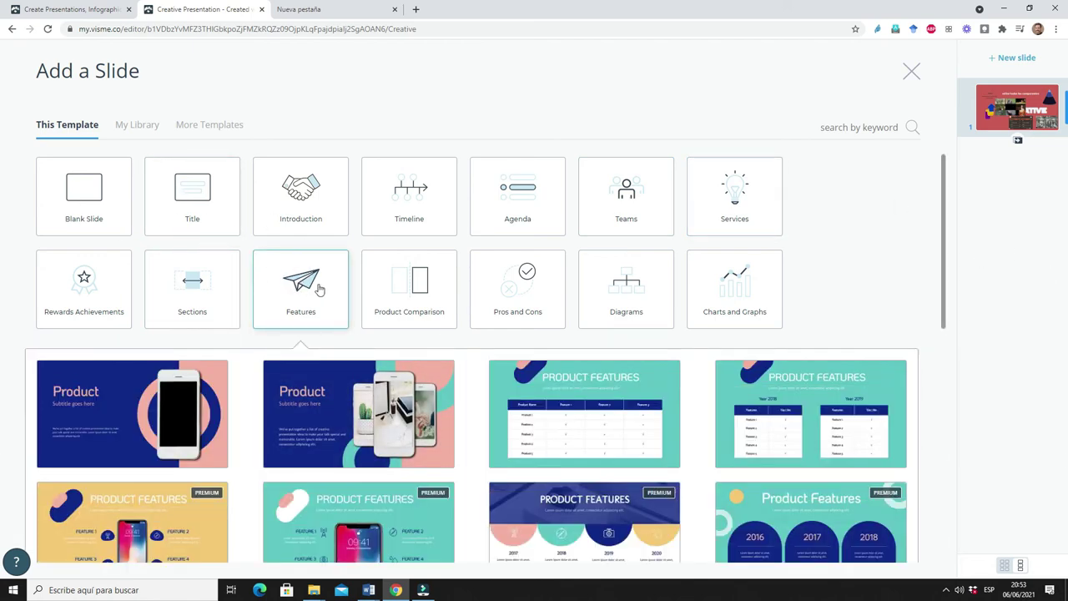
pyautogui.moveTo(943, 164); pyautogui.dragTo(941, 286)
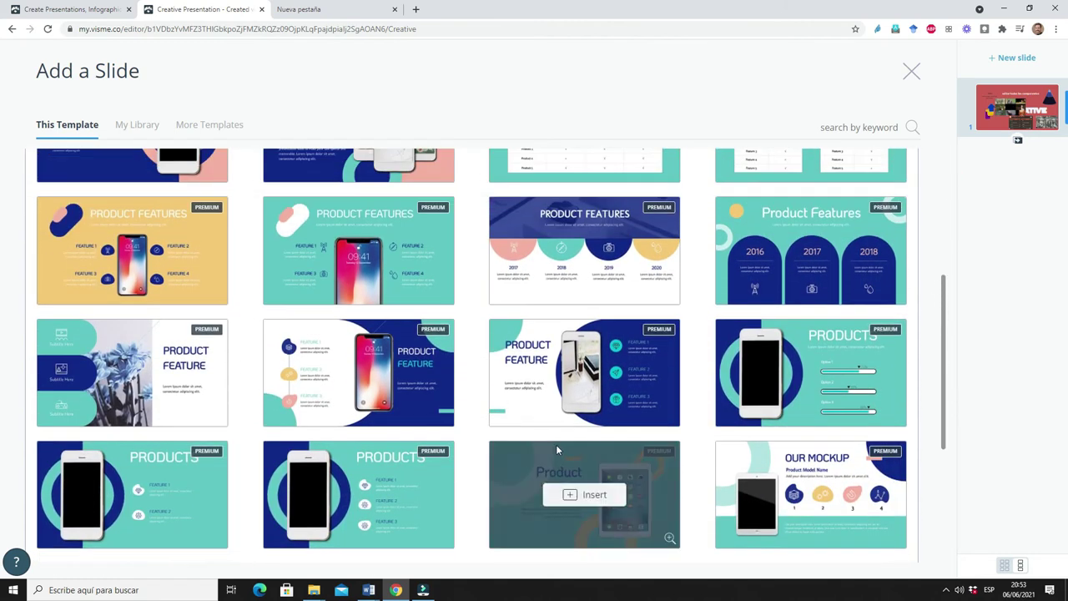
pyautogui.moveTo(354, 253)
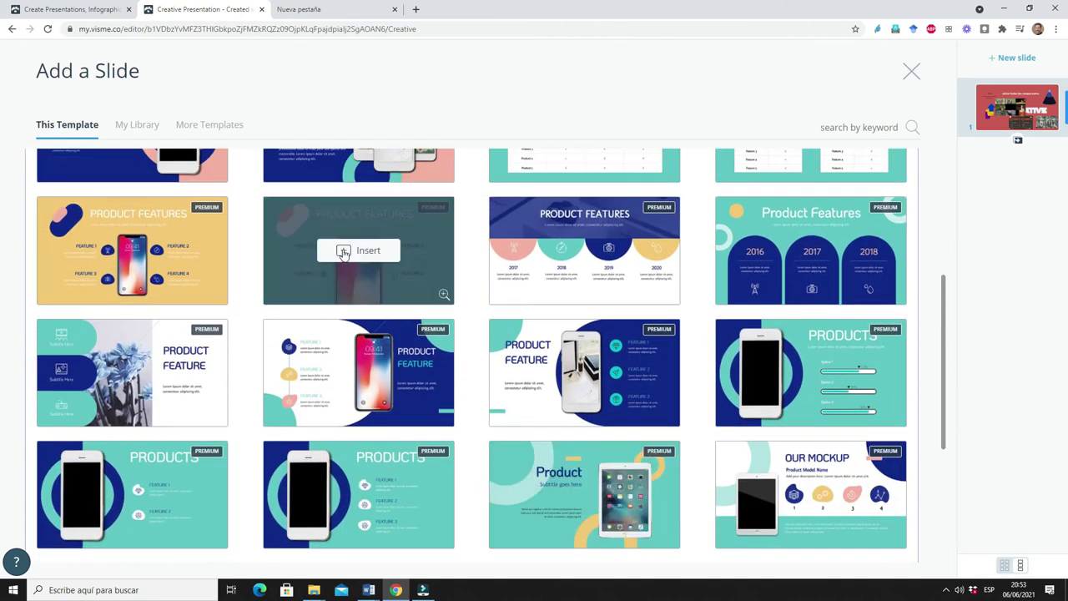
pyautogui.click(343, 251)
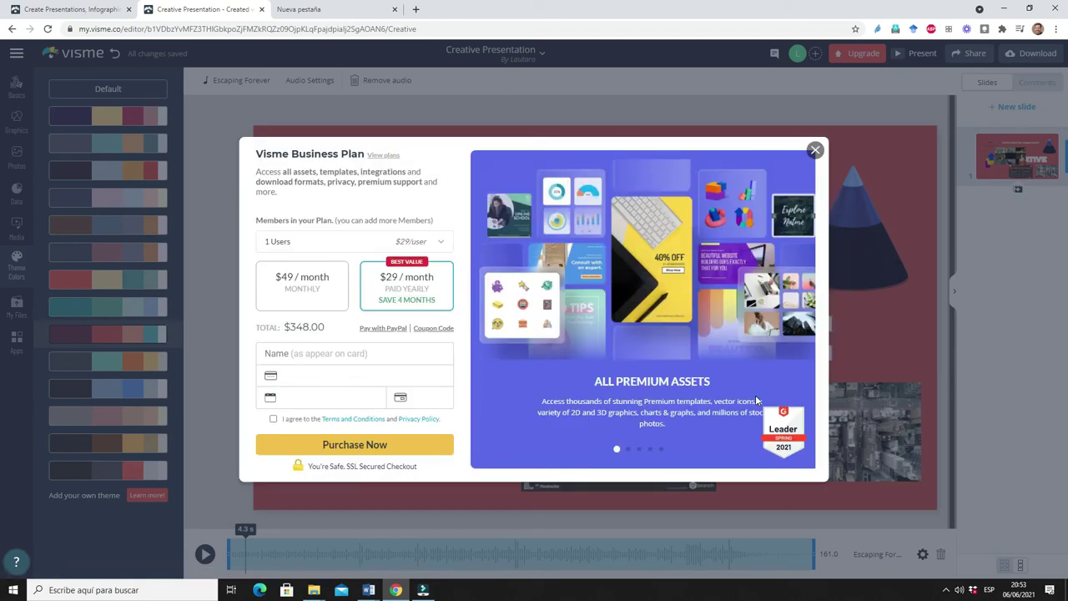
pyautogui.click(815, 149)
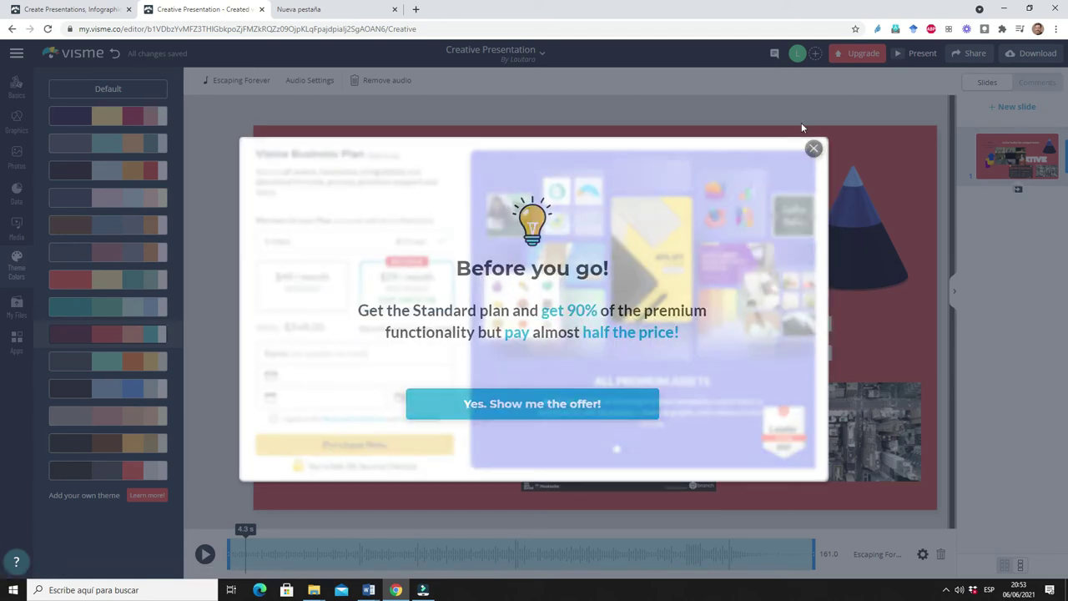
pyautogui.click(813, 147)
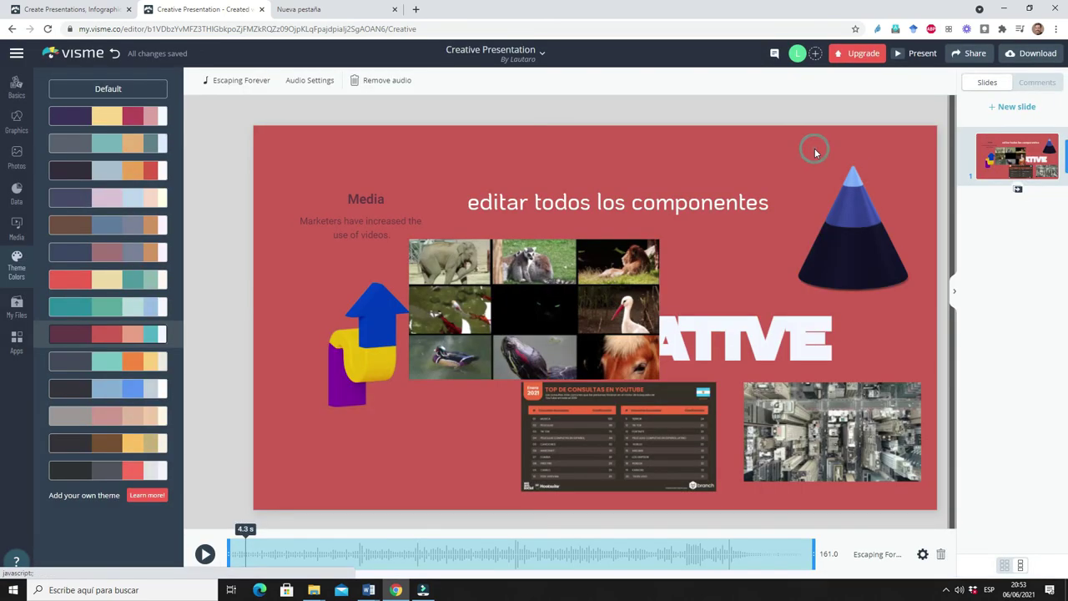
# Insert the second Product features layout with three phone mockups as a new slide
pyautogui.click(1013, 108)
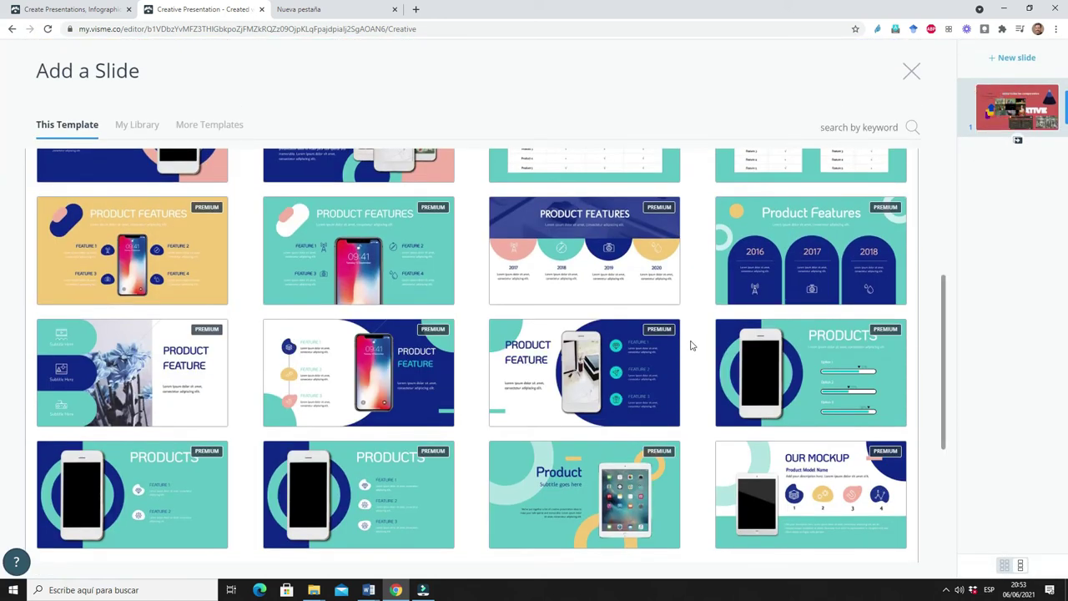
pyautogui.moveTo(428, 331)
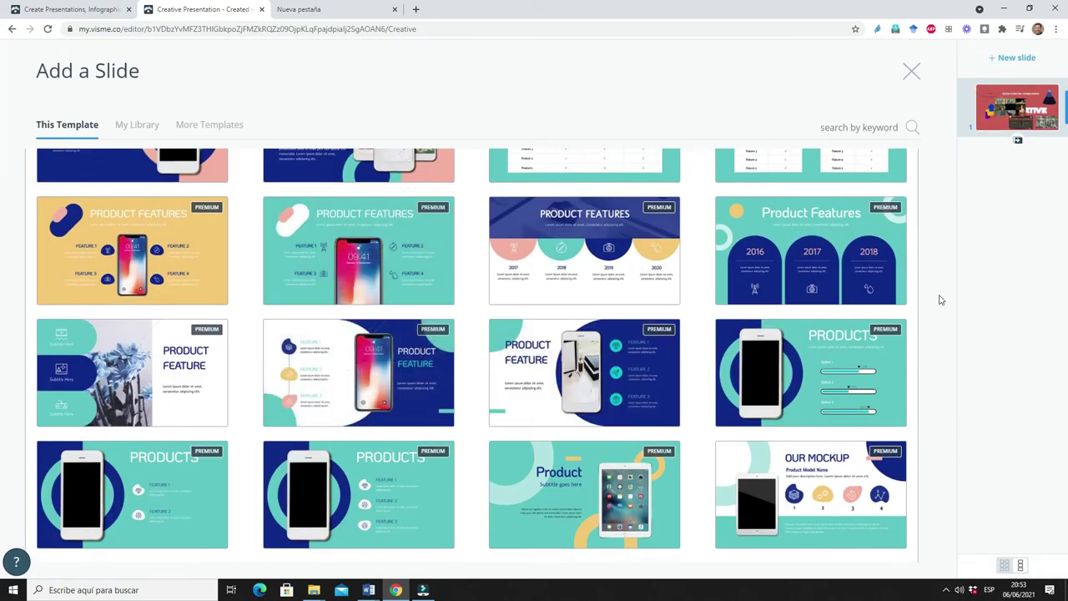
pyautogui.moveTo(943, 297); pyautogui.dragTo(943, 234)
pyautogui.moveTo(374, 271)
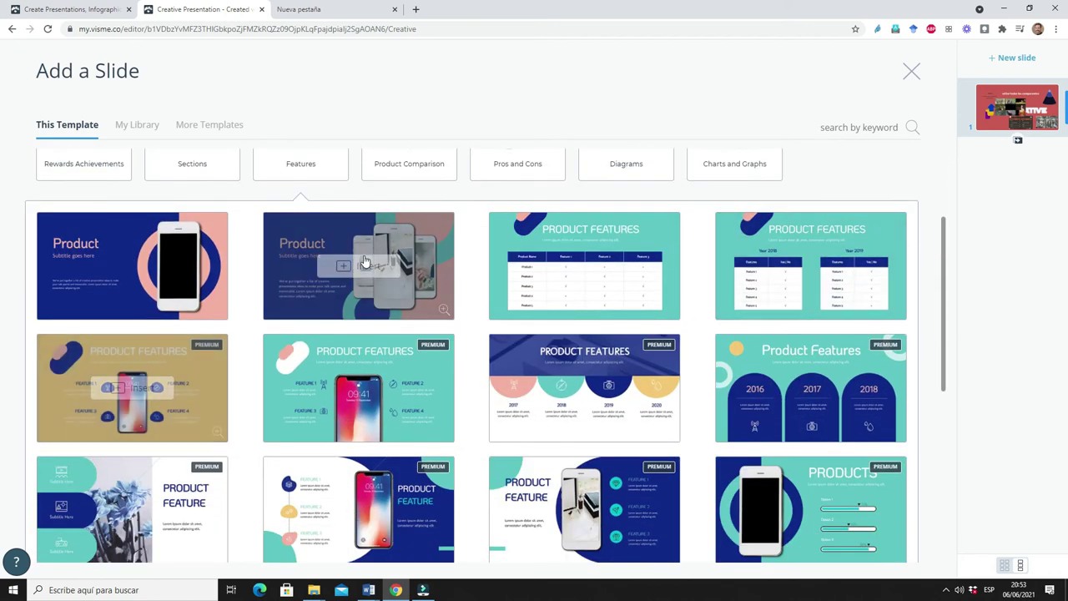
pyautogui.click(357, 266)
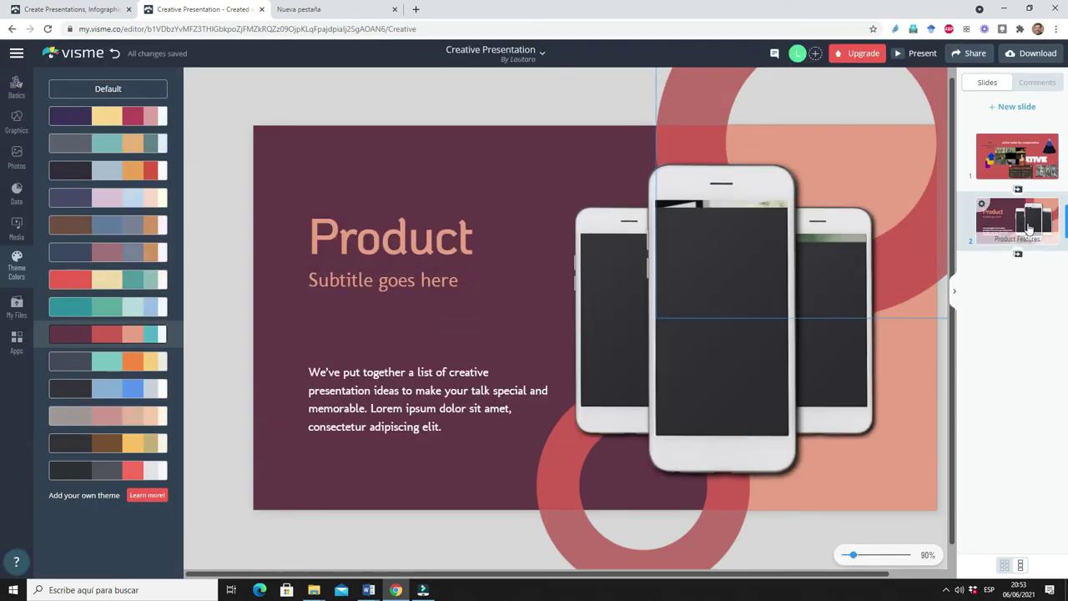
# Inspect the Product title, body text and phone mockups, zoom in, and open My Files
pyautogui.click(384, 237)
pyautogui.click(425, 399)
pyautogui.click(683, 318)
pyautogui.click(806, 224)
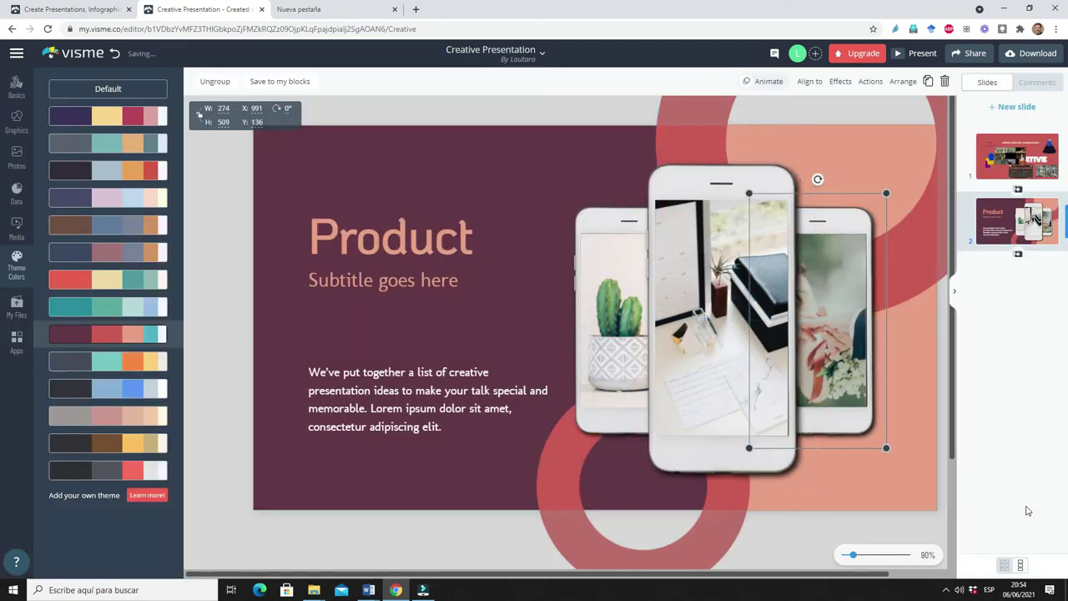
pyautogui.moveTo(854, 558)
pyautogui.mouseDown()
pyautogui.moveTo(874, 557)
pyautogui.moveTo(854, 557)
pyautogui.mouseUp()
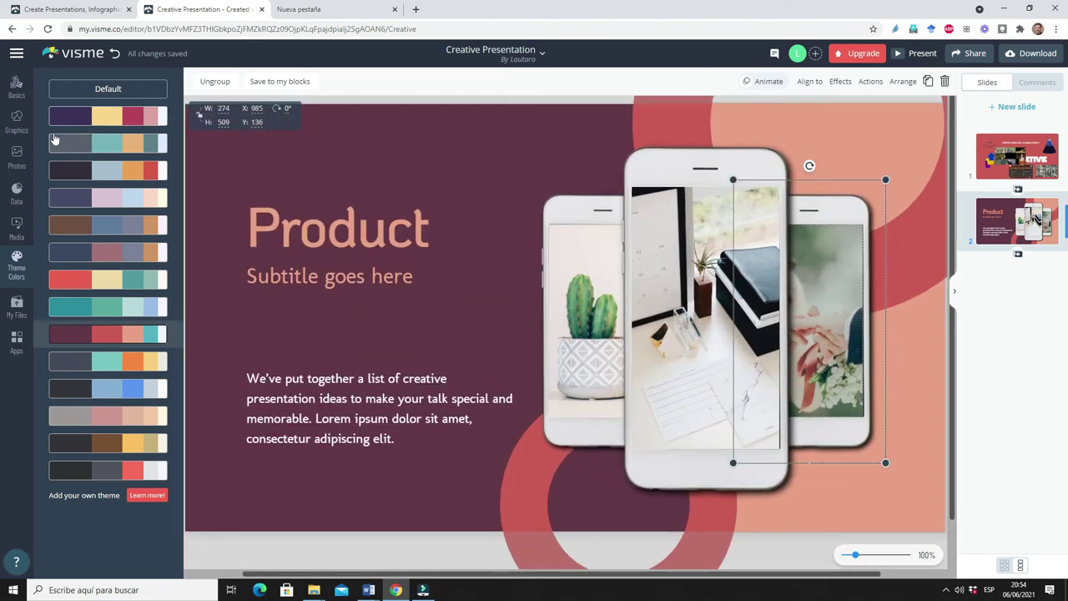
pyautogui.click(17, 309)
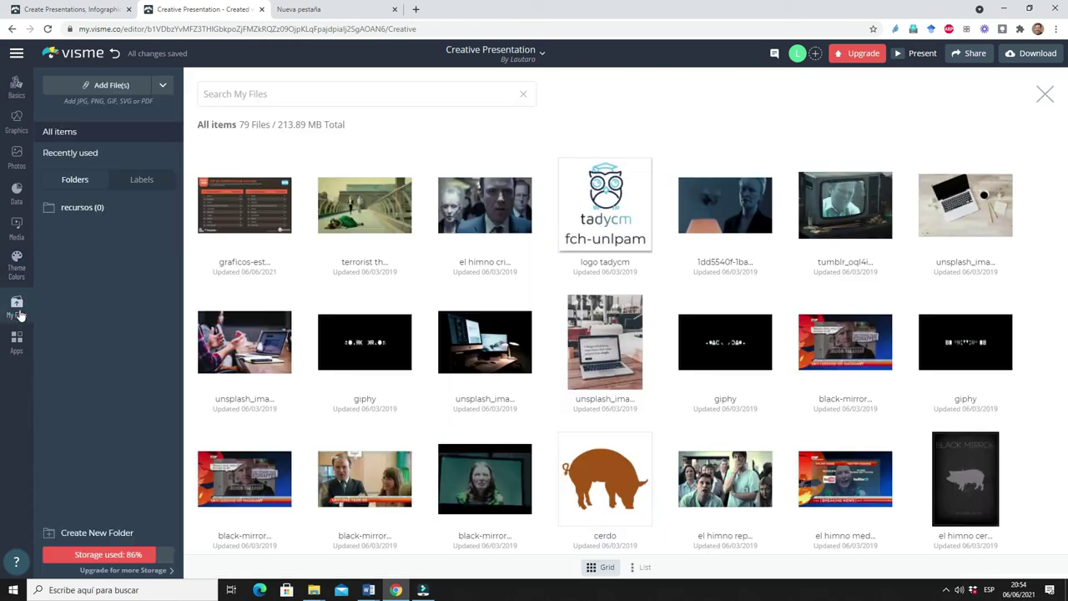
# Upload face.png and place the Facebook logo small at the slide's top-left
pyautogui.click(95, 85)
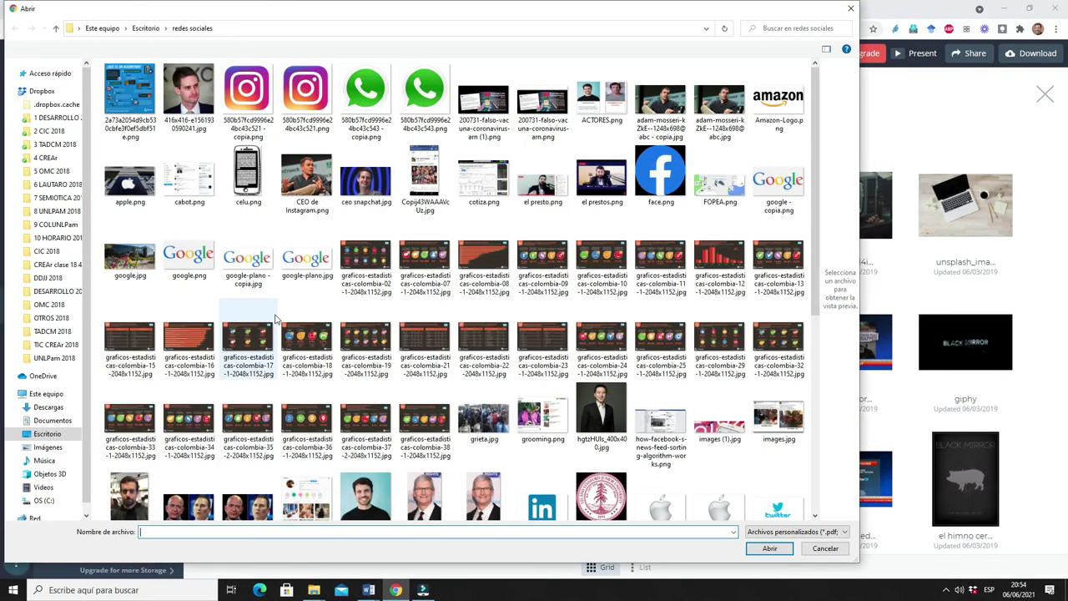
pyautogui.click(248, 177)
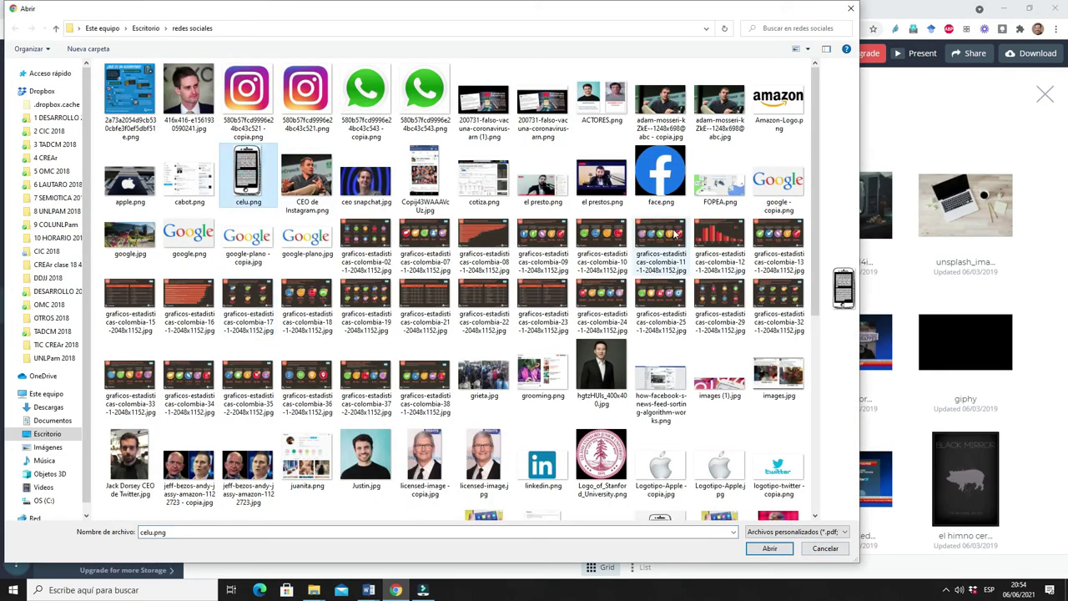
pyautogui.click(660, 175)
pyautogui.click(769, 548)
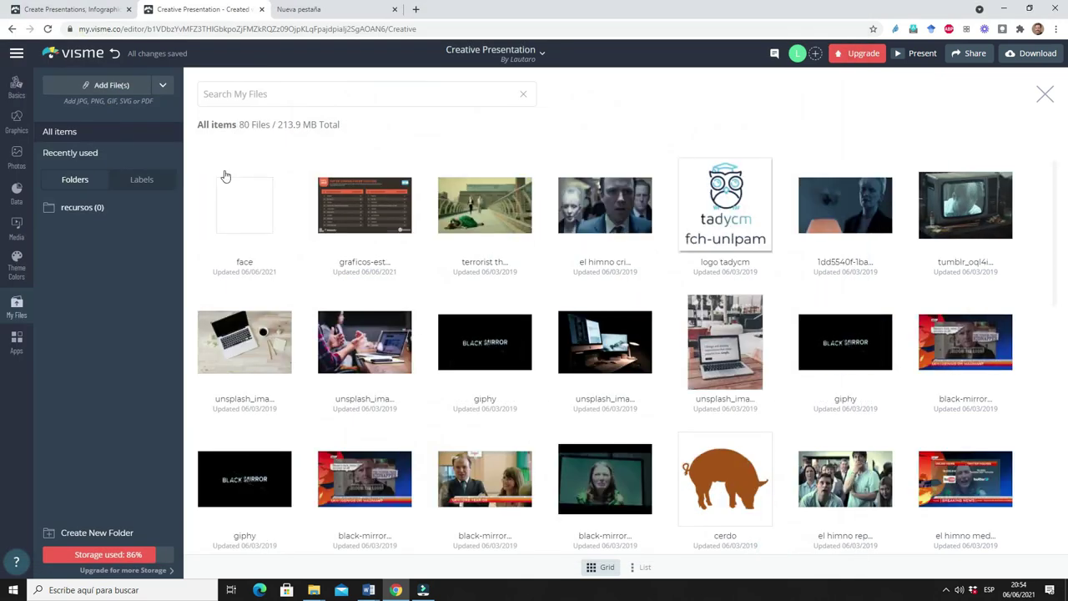
pyautogui.click(142, 180)
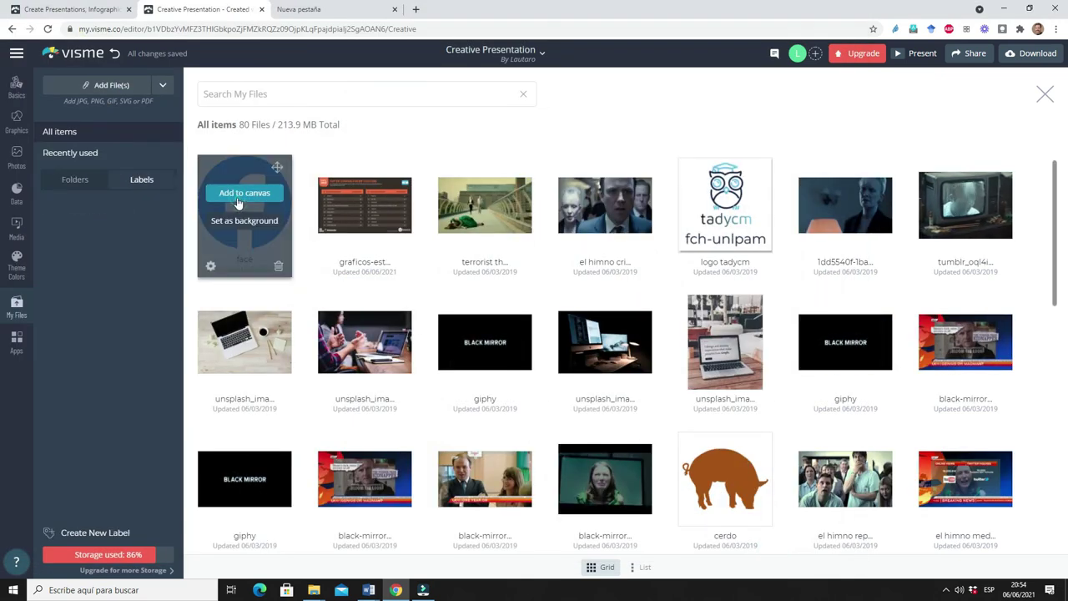
pyautogui.click(238, 201)
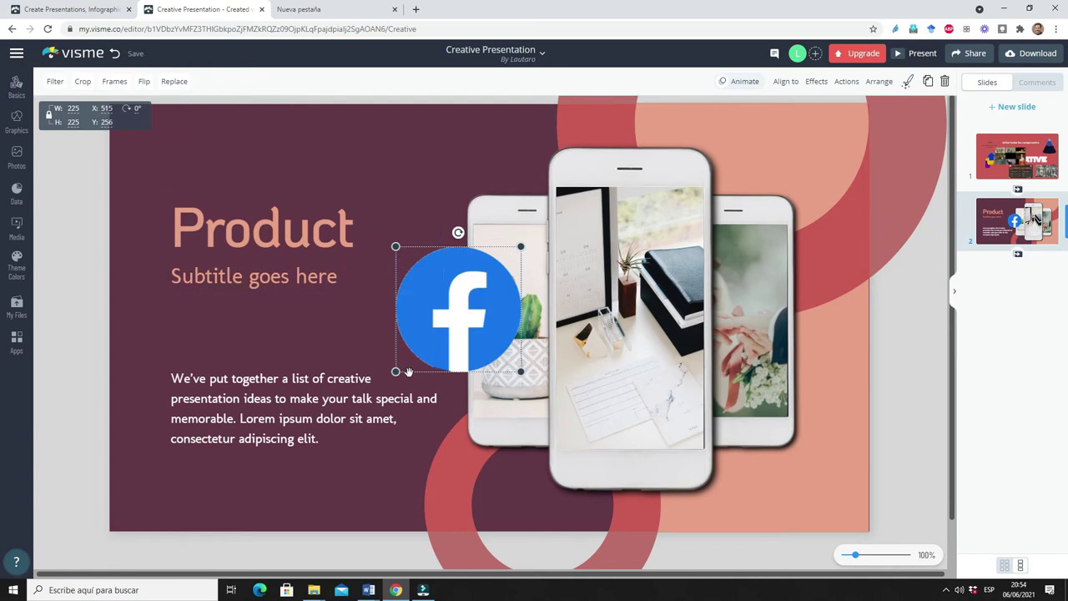
pyautogui.moveTo(395, 371); pyautogui.dragTo(194, 150)
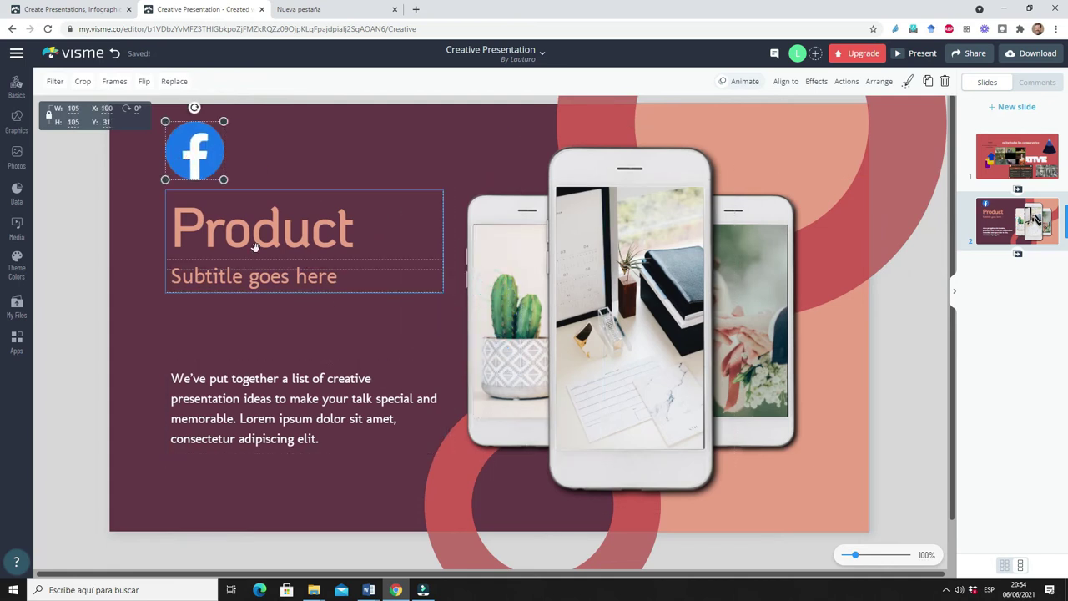
# Upload google.png, add it as a new image, and shrink it into the top-right corner
pyautogui.click(17, 307)
pyautogui.moveTo(108, 84)
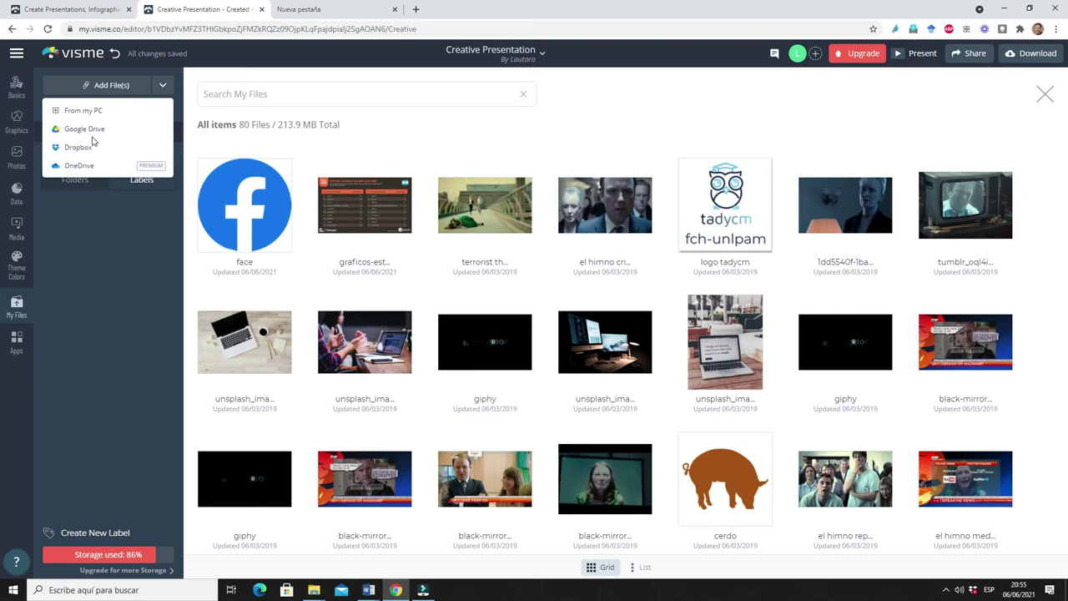
pyautogui.click(81, 115)
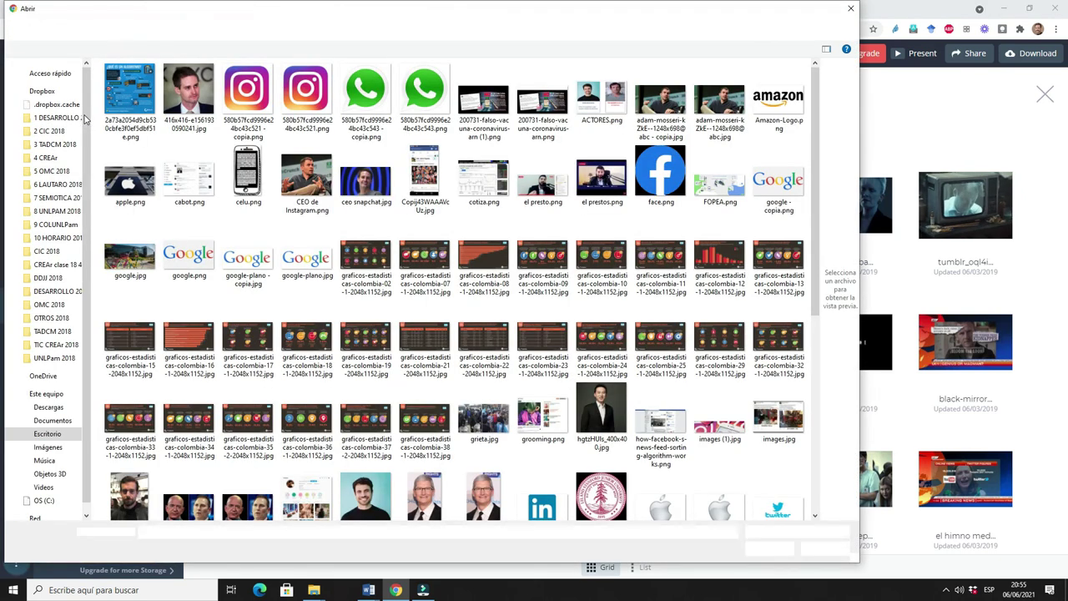
pyautogui.click(200, 250)
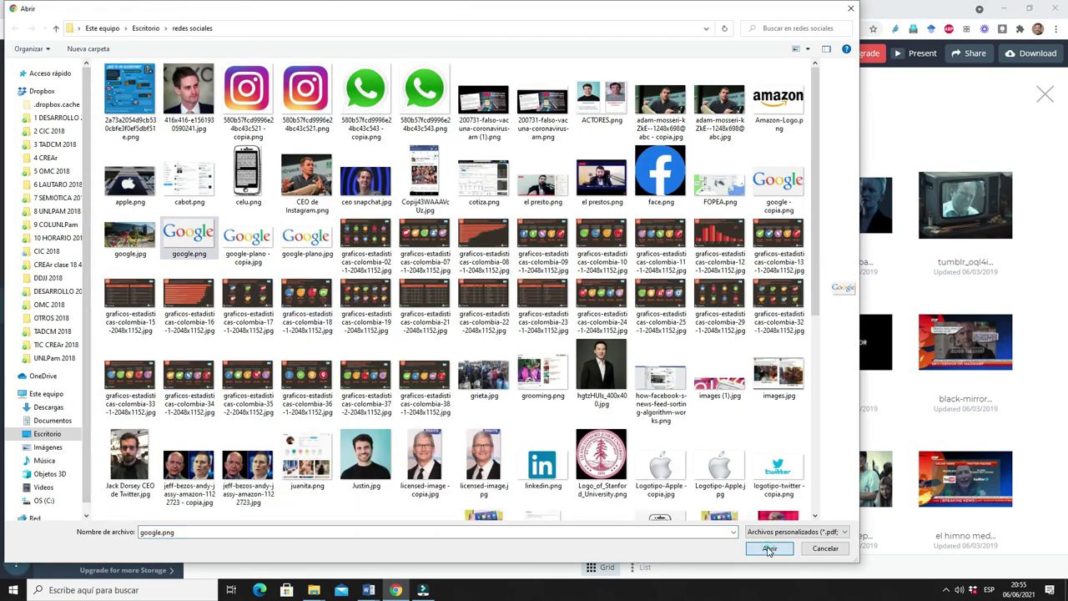
pyautogui.click(769, 548)
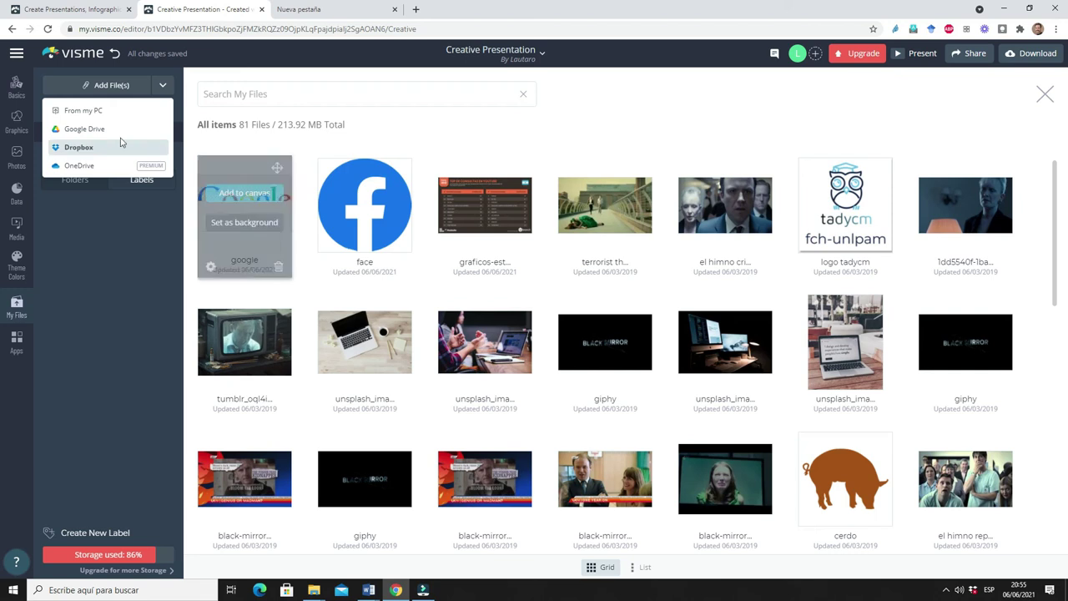
pyautogui.moveTo(267, 233)
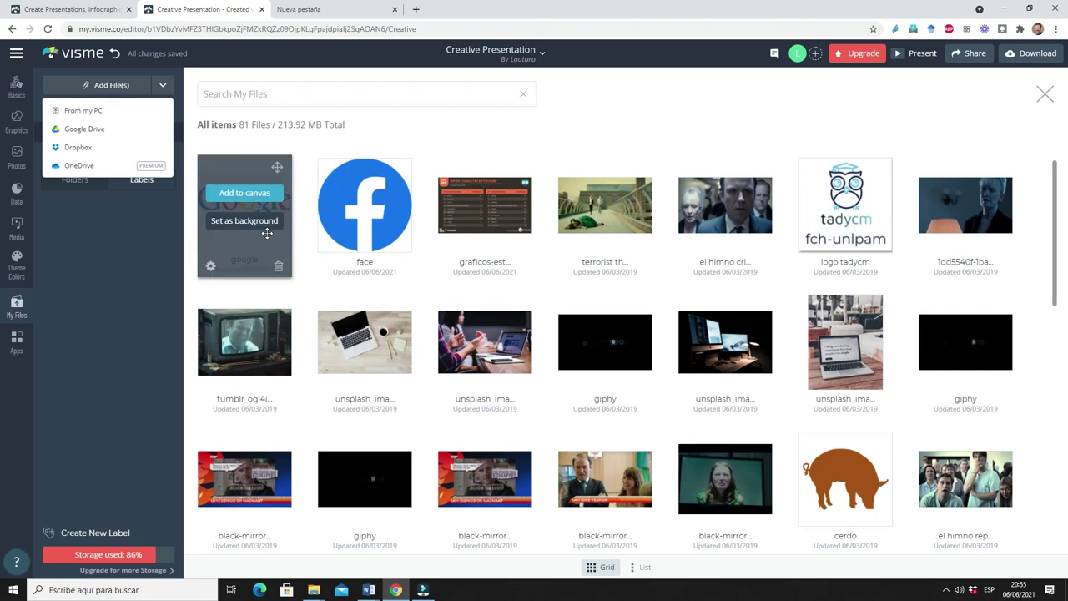
pyautogui.click(244, 193)
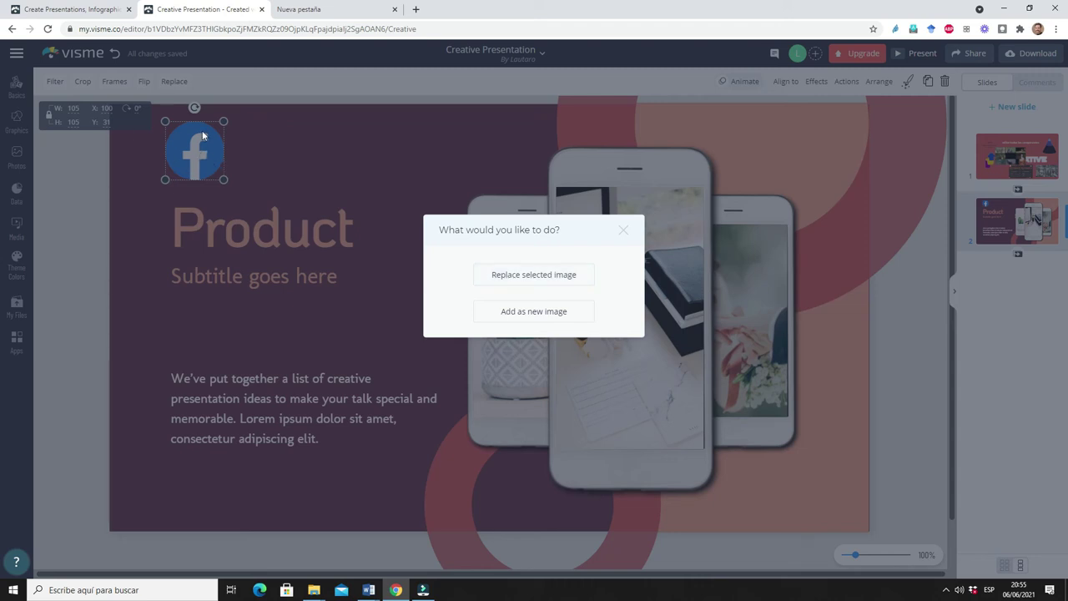
pyautogui.click(520, 313)
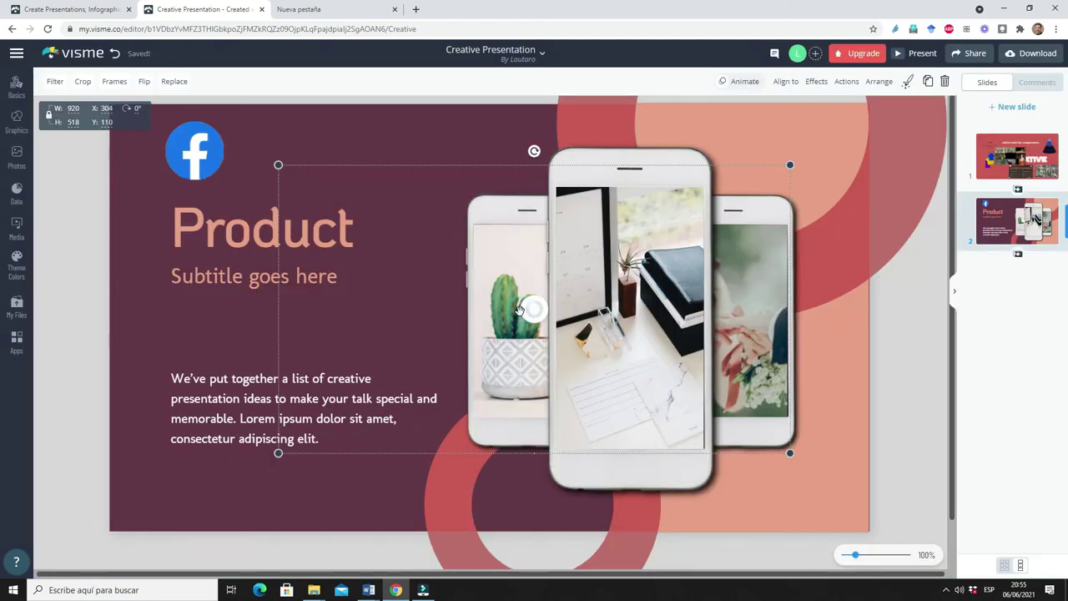
pyautogui.moveTo(278, 453); pyautogui.dragTo(651, 226)
pyautogui.moveTo(724, 200); pyautogui.dragTo(804, 152)
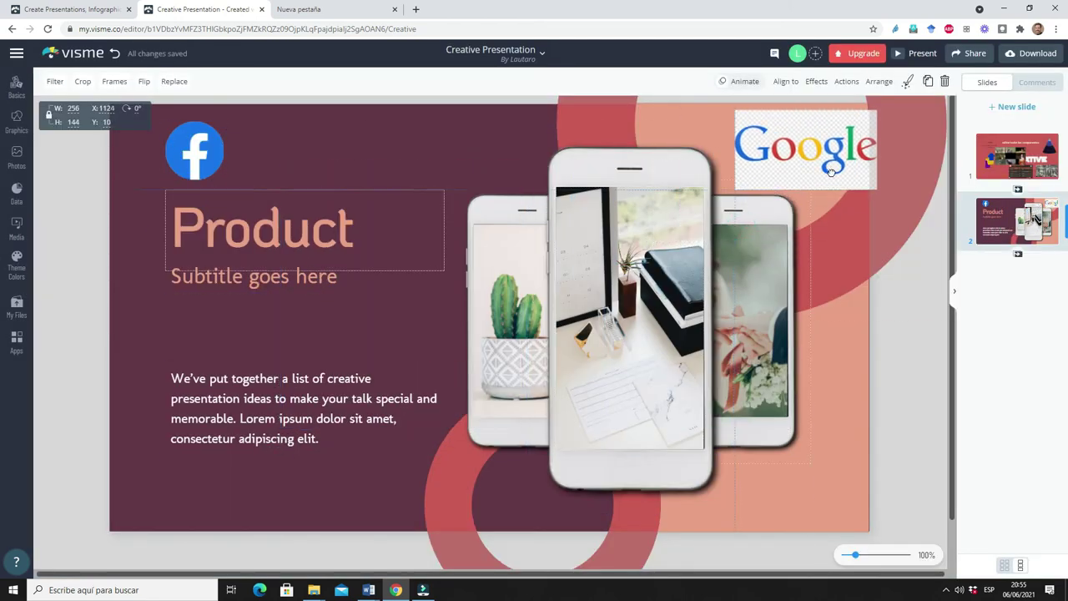
pyautogui.click(16, 342)
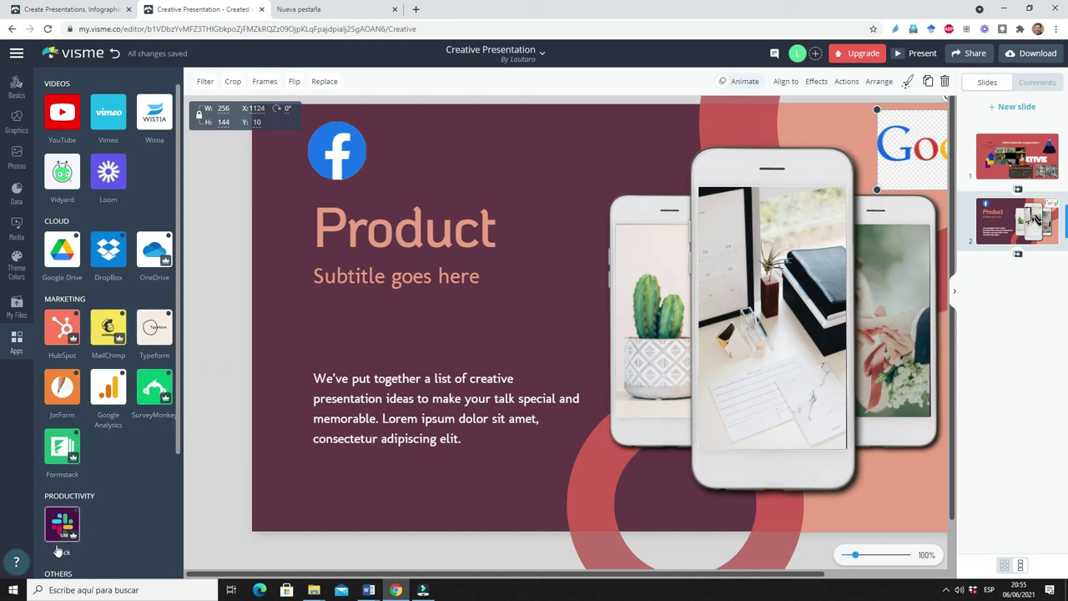
# Add a Dark-style Google Map pinned at the first suggestion for a typed street address
pyautogui.scroll(-3, 171, 412)
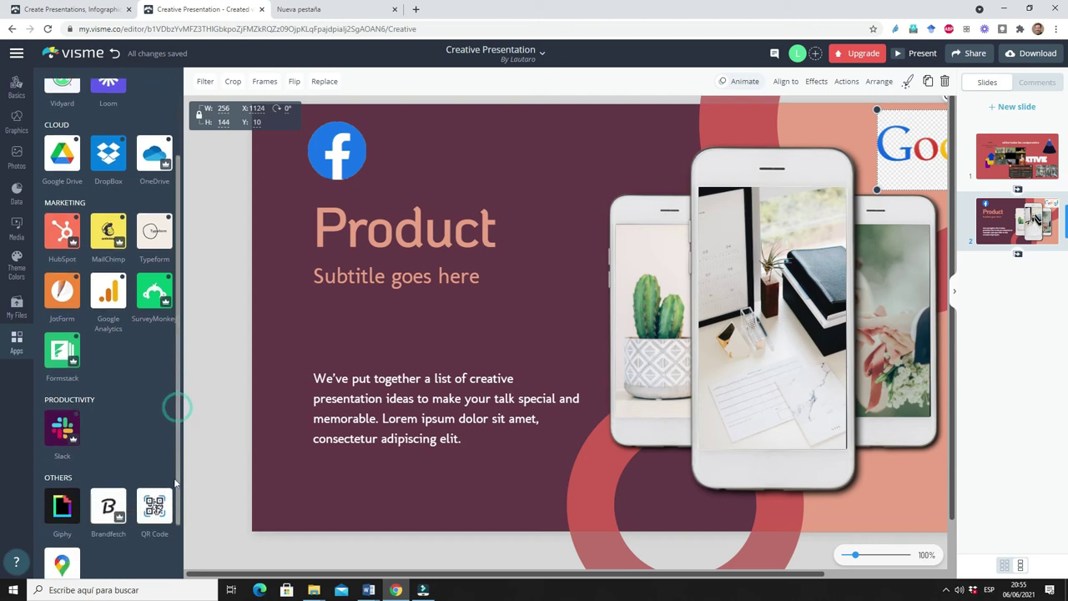
pyautogui.scroll(-1, 168, 524)
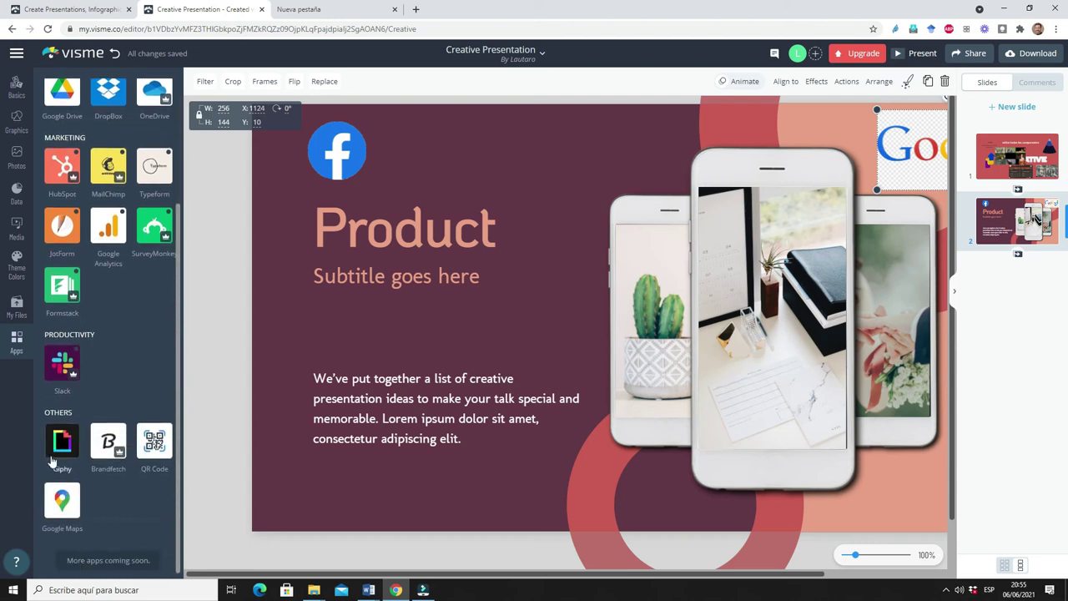
pyautogui.click(62, 501)
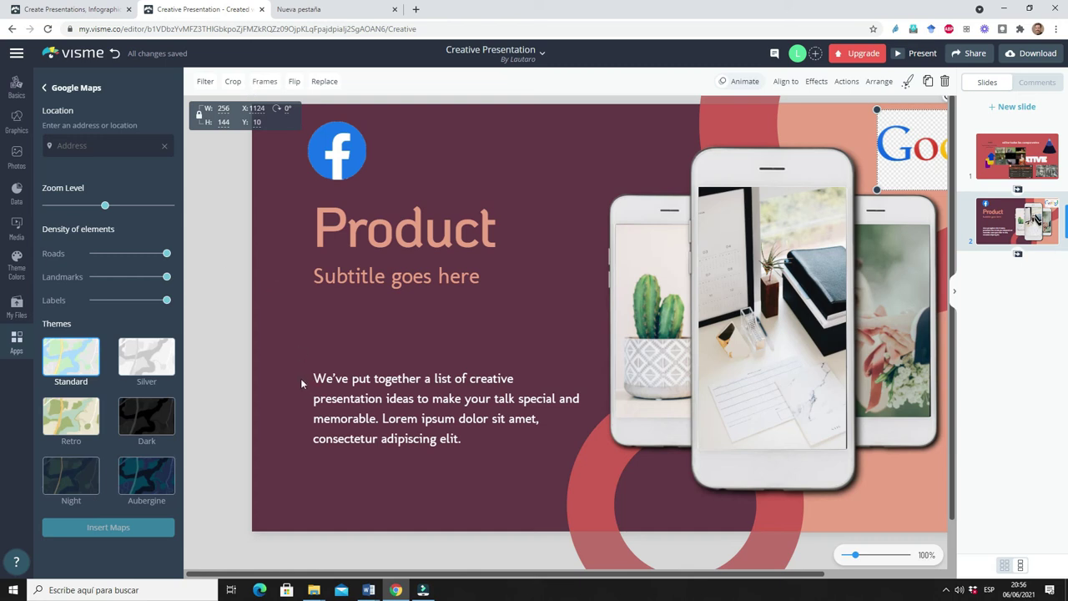
pyautogui.click(63, 421)
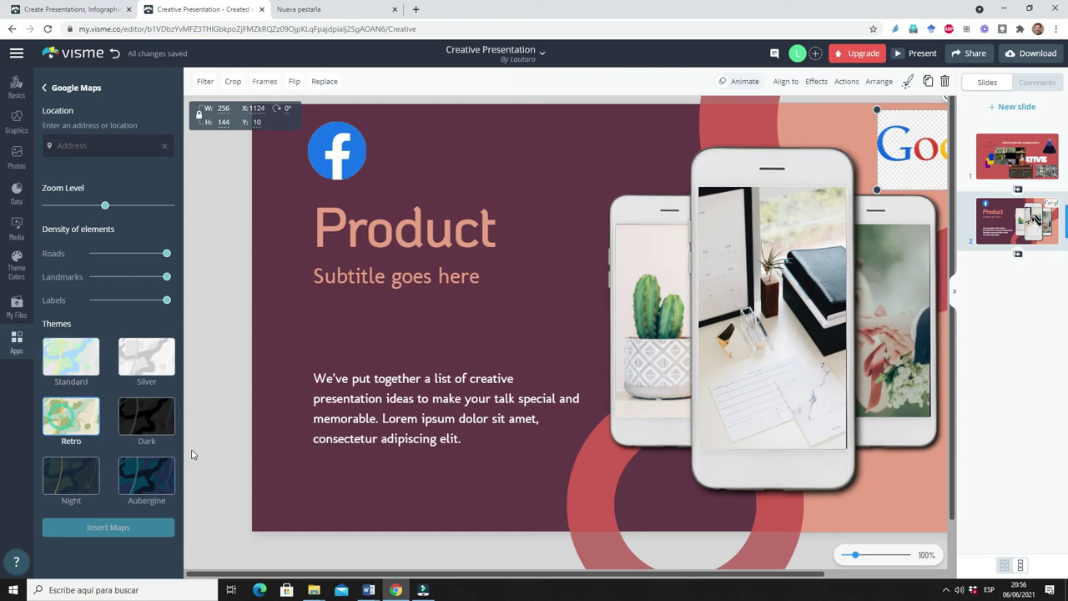
pyautogui.click(146, 415)
pyautogui.click(101, 143)
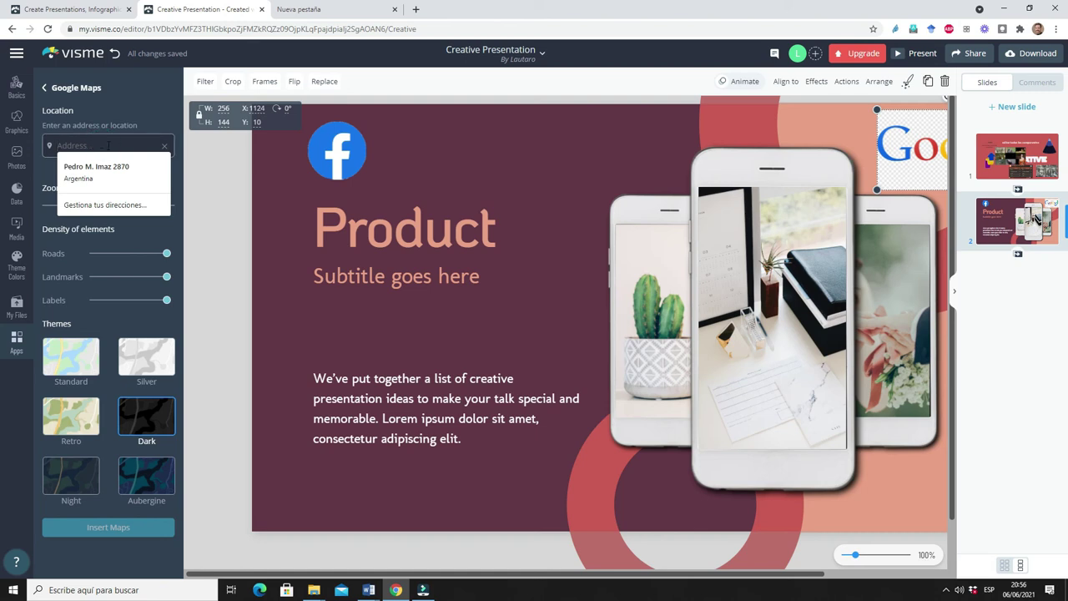
pyautogui.write('gil 345')
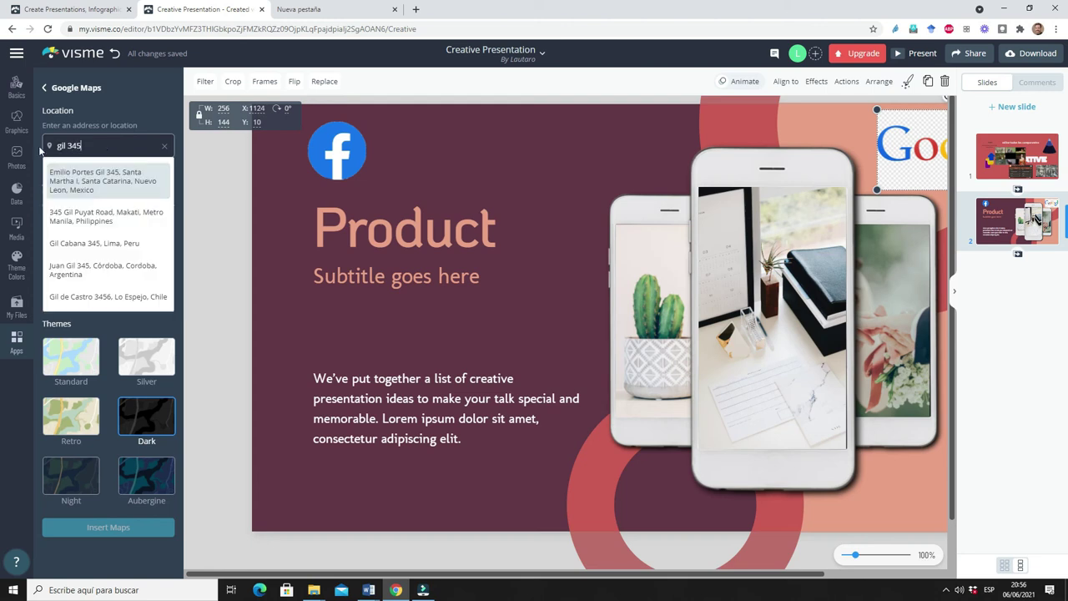
pyautogui.click(97, 179)
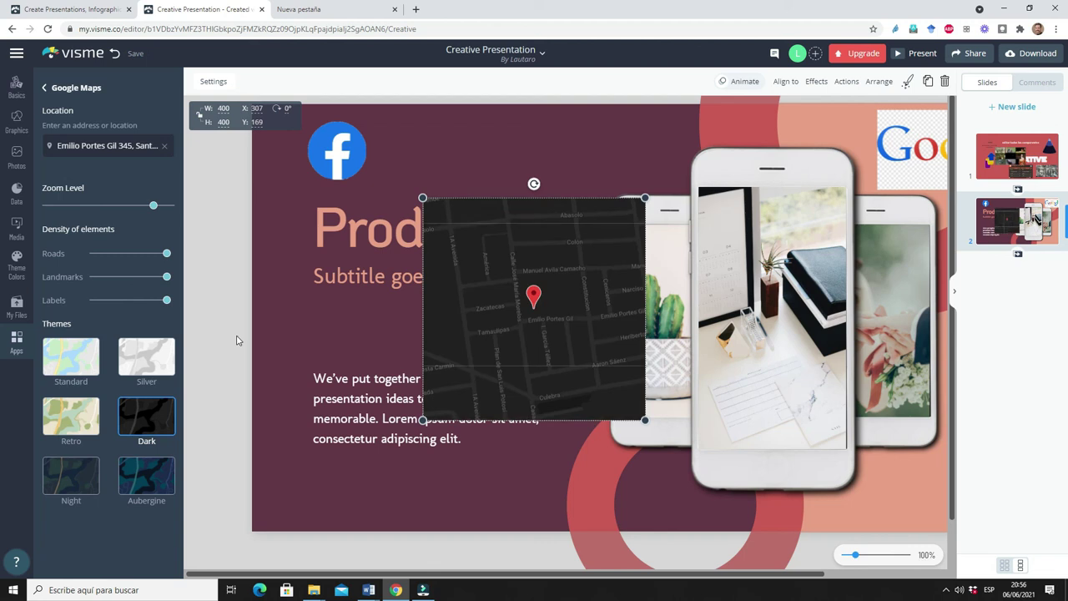
# Move the dark map to the slide's top-left, shrink it to about 368x366, and open My Files
pyautogui.moveTo(493, 265); pyautogui.dragTo(347, 188)
pyautogui.moveTo(499, 342); pyautogui.dragTo(481, 324)
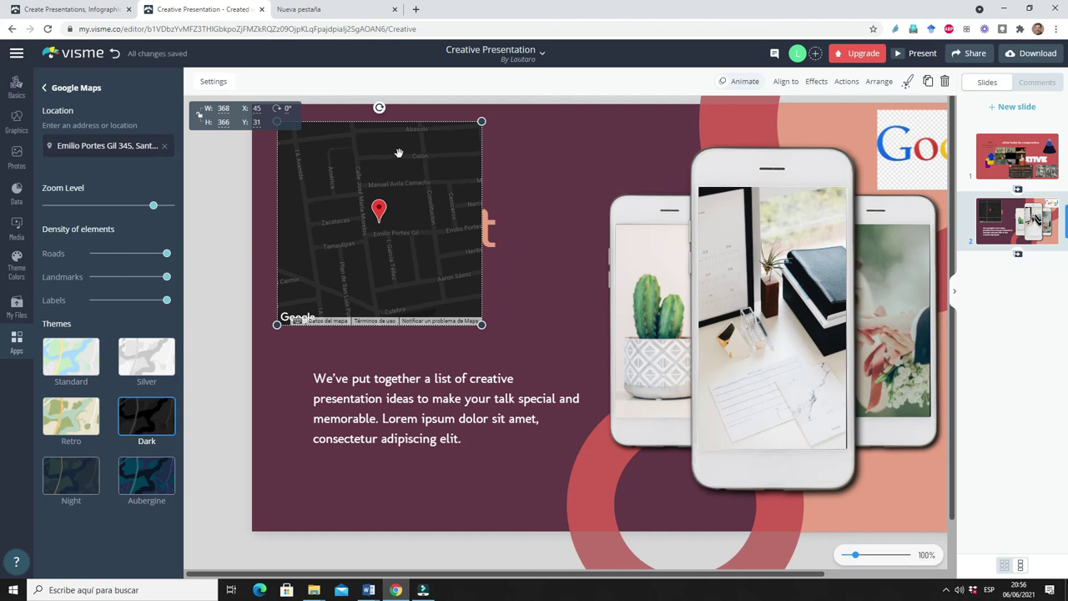
pyautogui.click(18, 306)
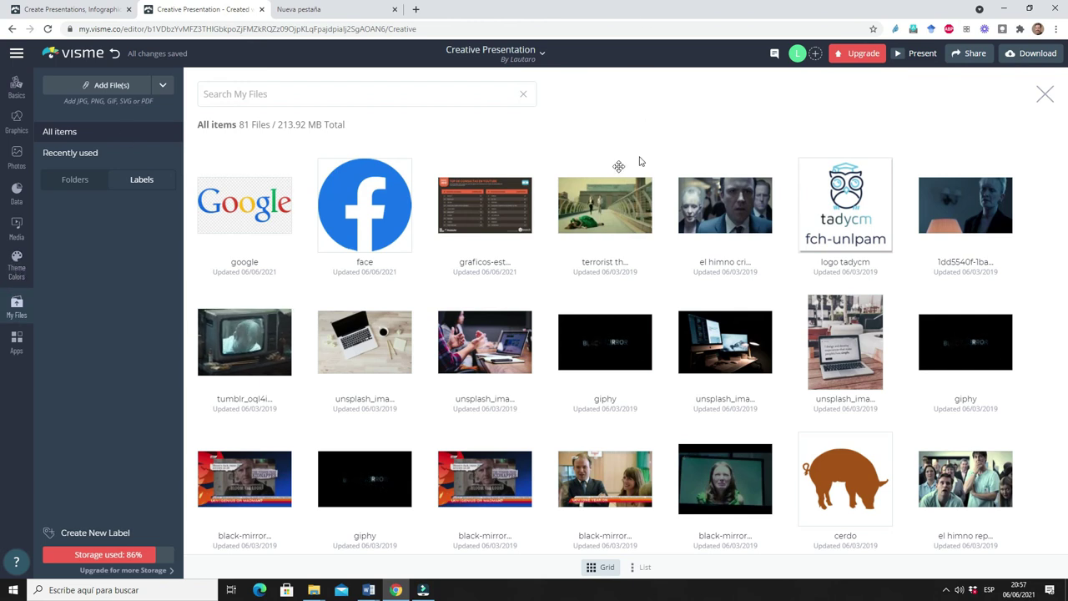
# Choose Document download and try the plain PDF and PDF-with-bleed formats, dismissing upgrade offers
pyautogui.click(1031, 54)
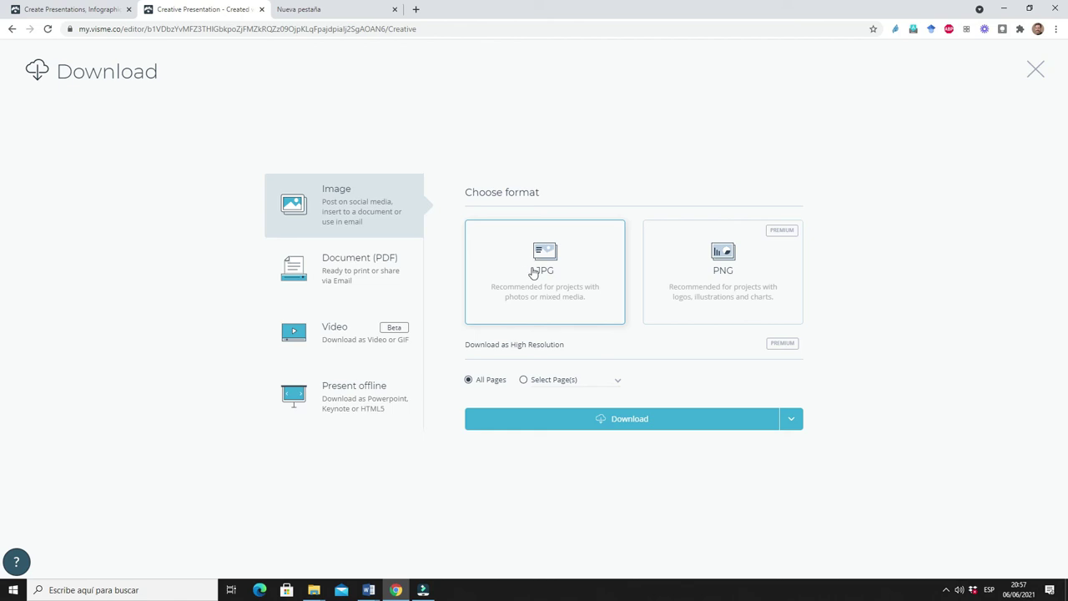
pyautogui.click(342, 279)
pyautogui.click(1044, 76)
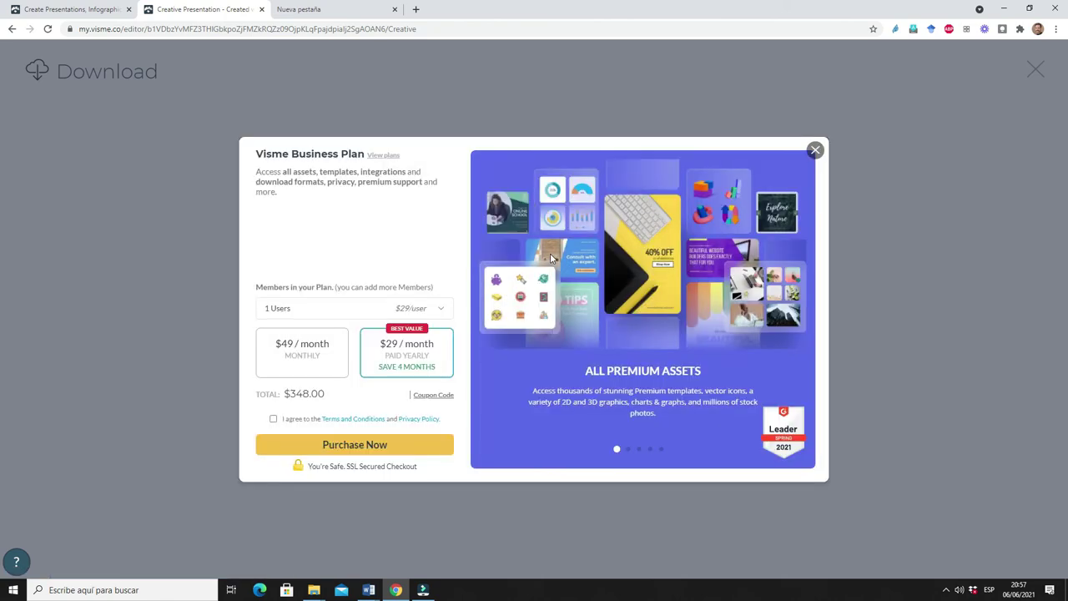
pyautogui.click(815, 150)
pyautogui.click(813, 148)
pyautogui.click(755, 262)
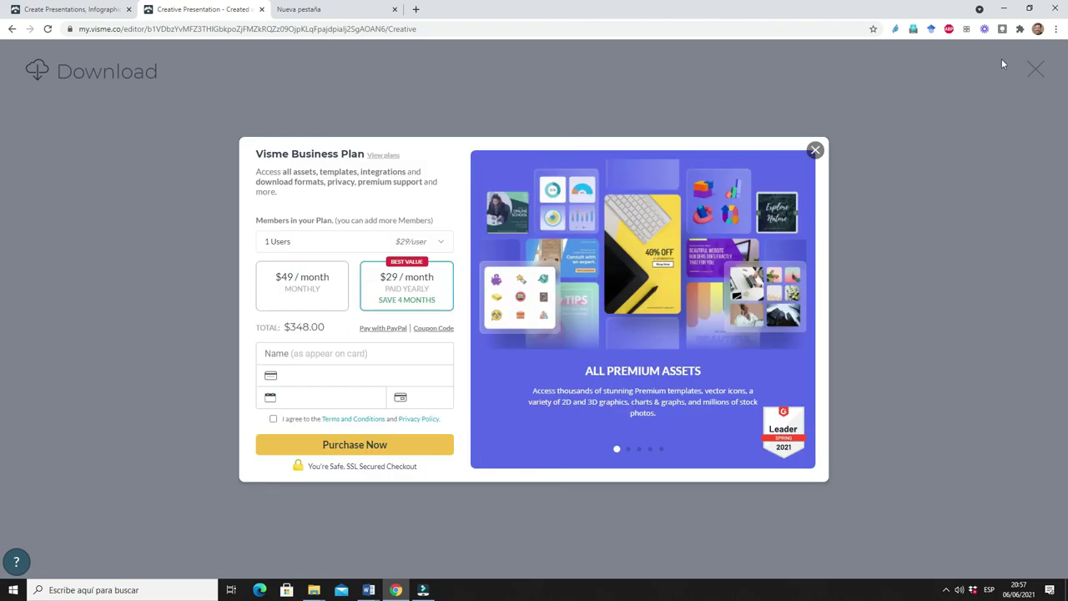
pyautogui.click(815, 149)
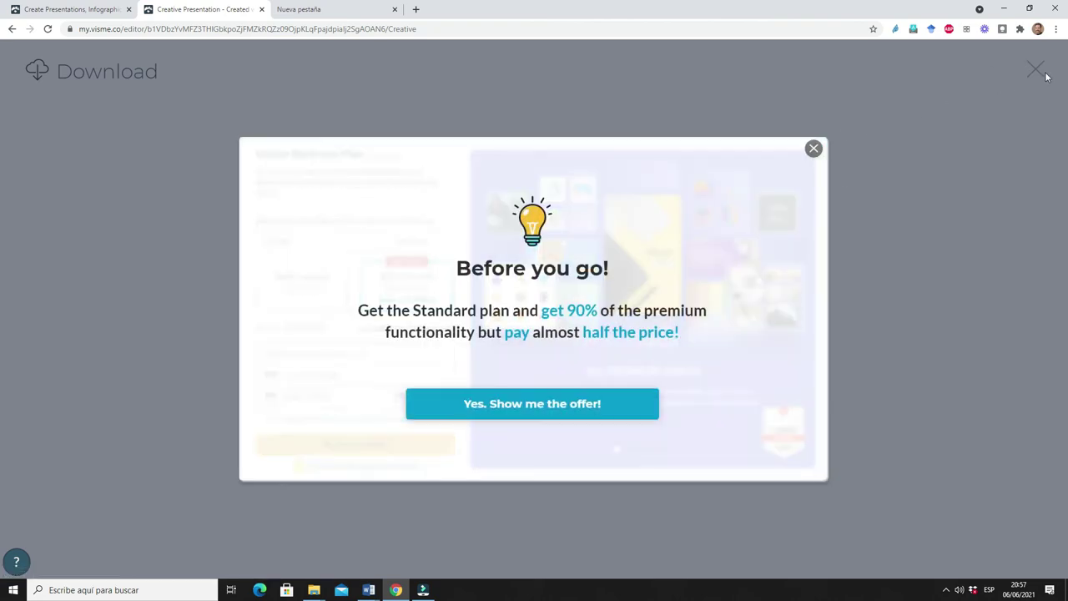
pyautogui.click(1038, 73)
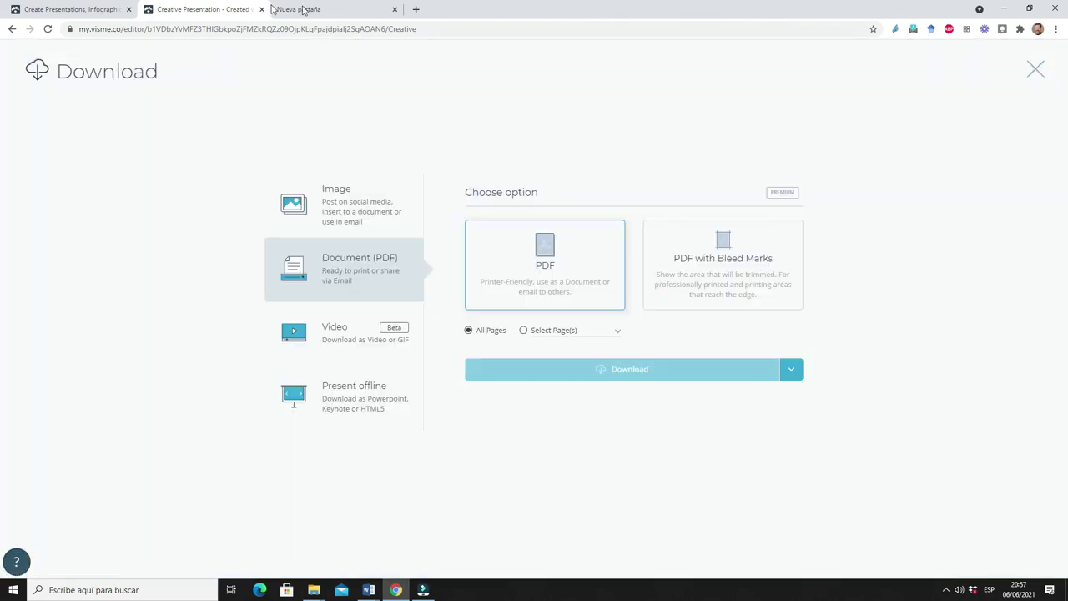
# Switch the download type to Image and check the list of download destinations
pyautogui.click(346, 209)
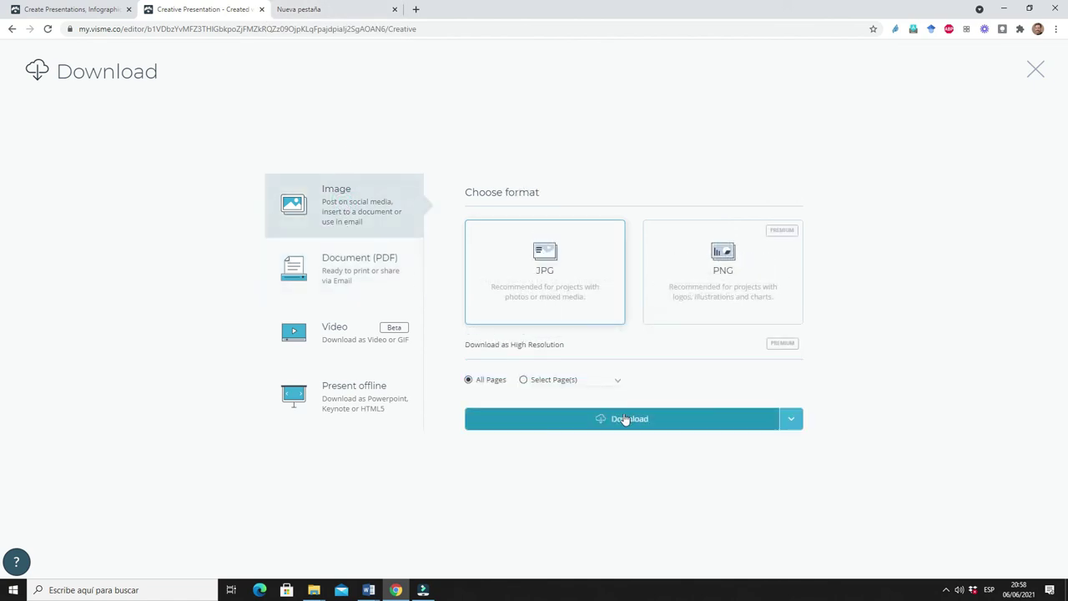
pyautogui.click(790, 420)
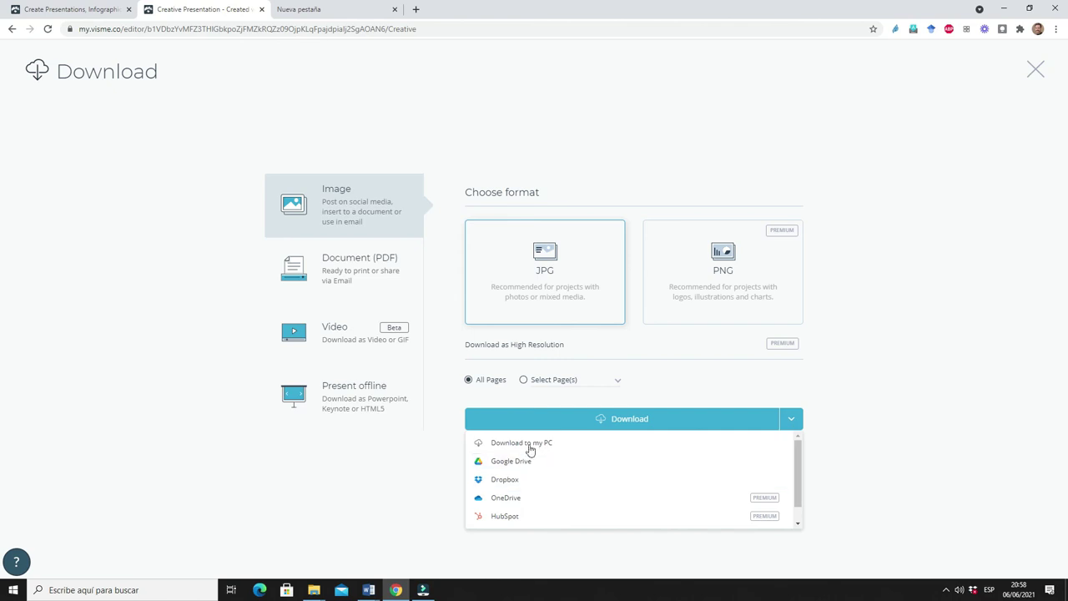
pyautogui.click(941, 273)
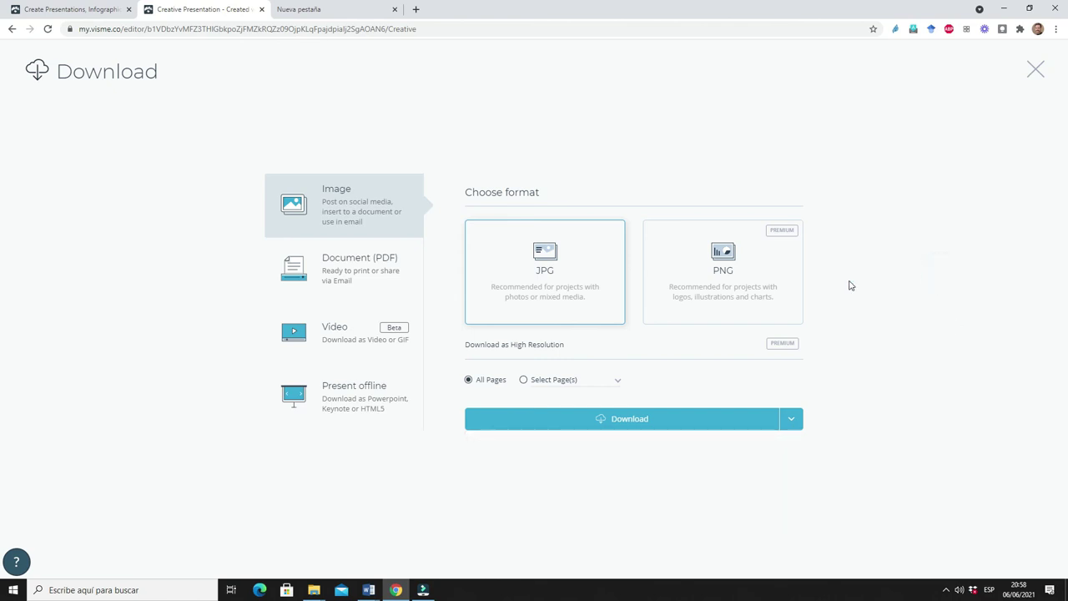
# Switch to Video, choose MP4, dismiss the plan offers, and close the Download page
pyautogui.click(337, 334)
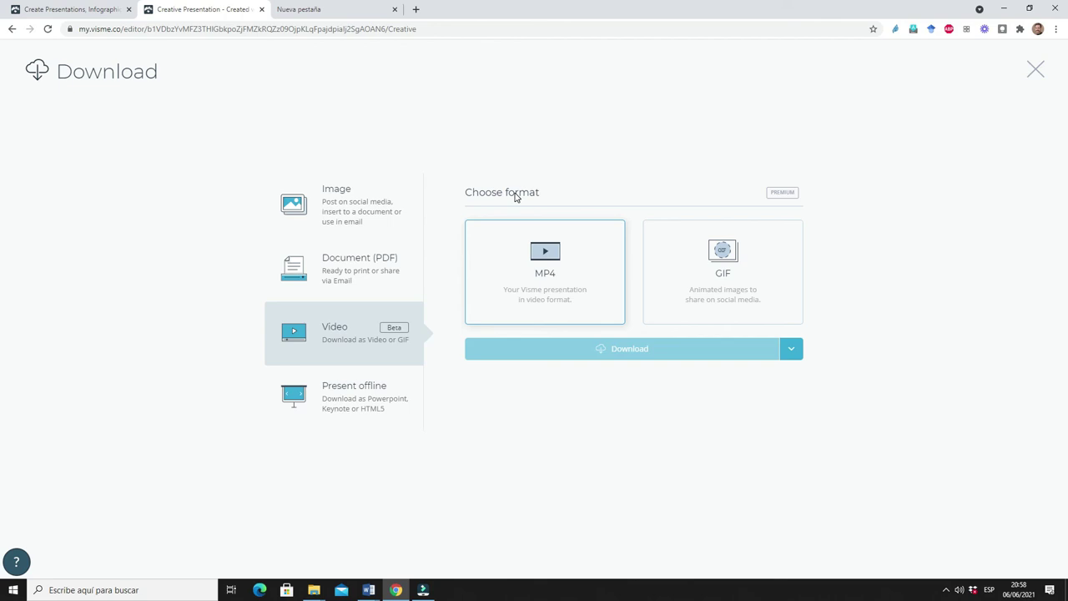
pyautogui.click(526, 273)
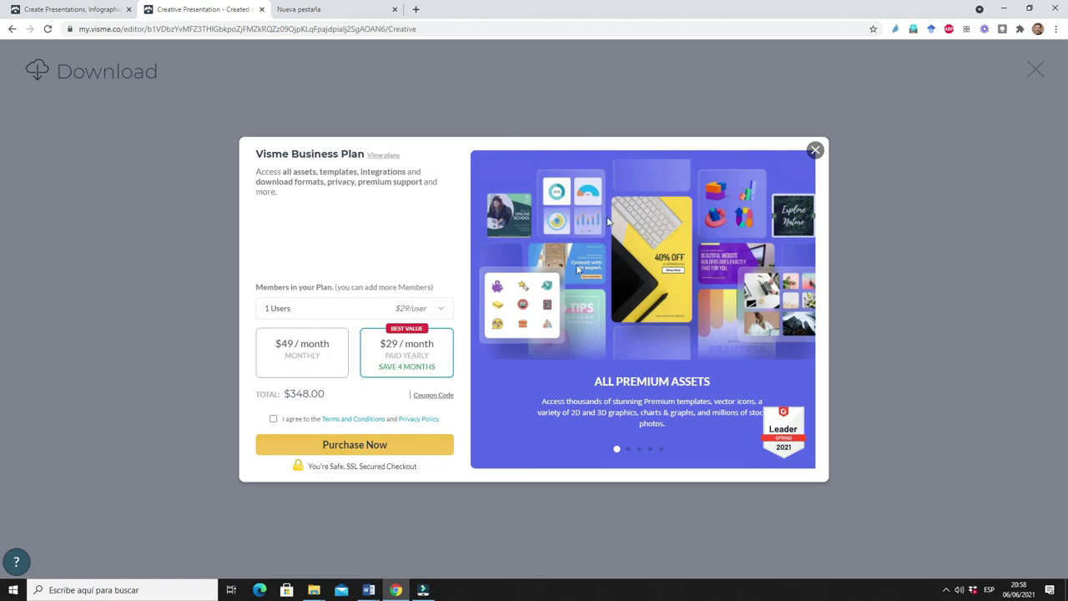
pyautogui.click(813, 148)
pyautogui.click(814, 149)
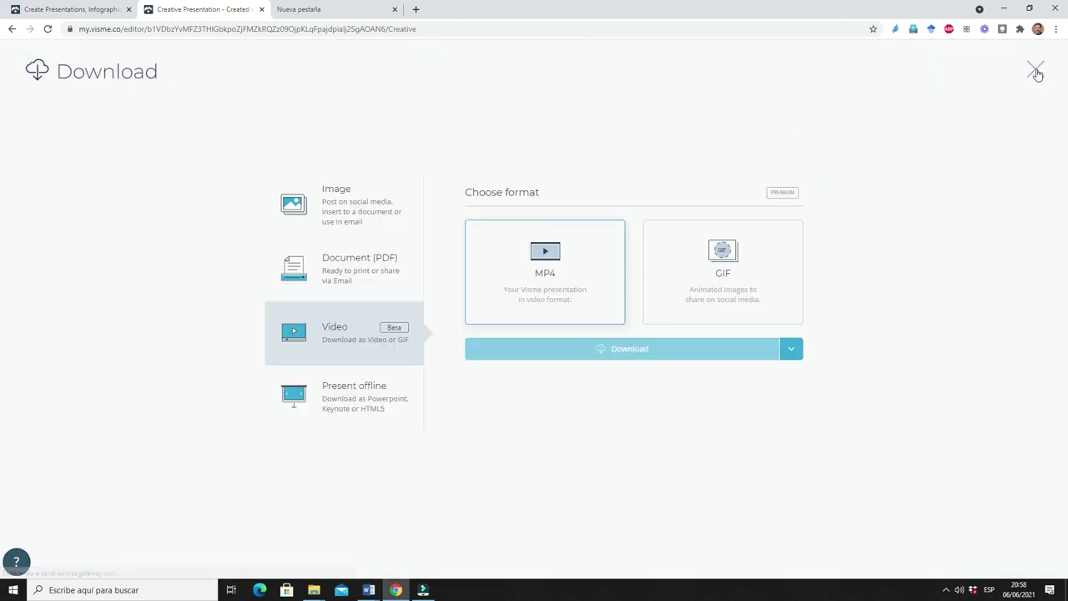
pyautogui.click(1034, 70)
# Publish the presentation to the web as an embed, revealing its Responsive embed code
pyautogui.click(966, 53)
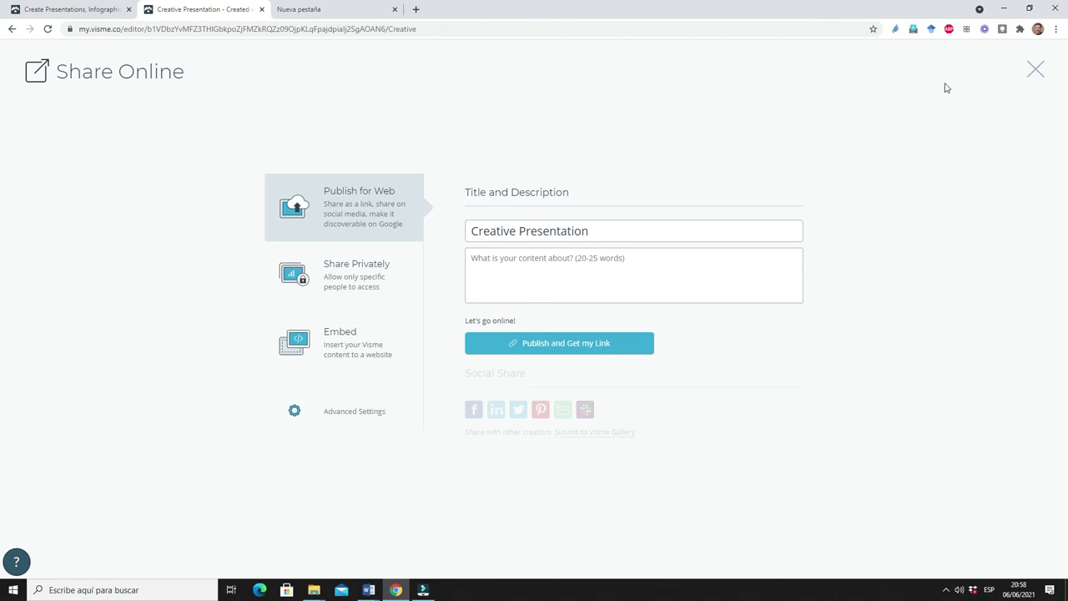
pyautogui.click(340, 348)
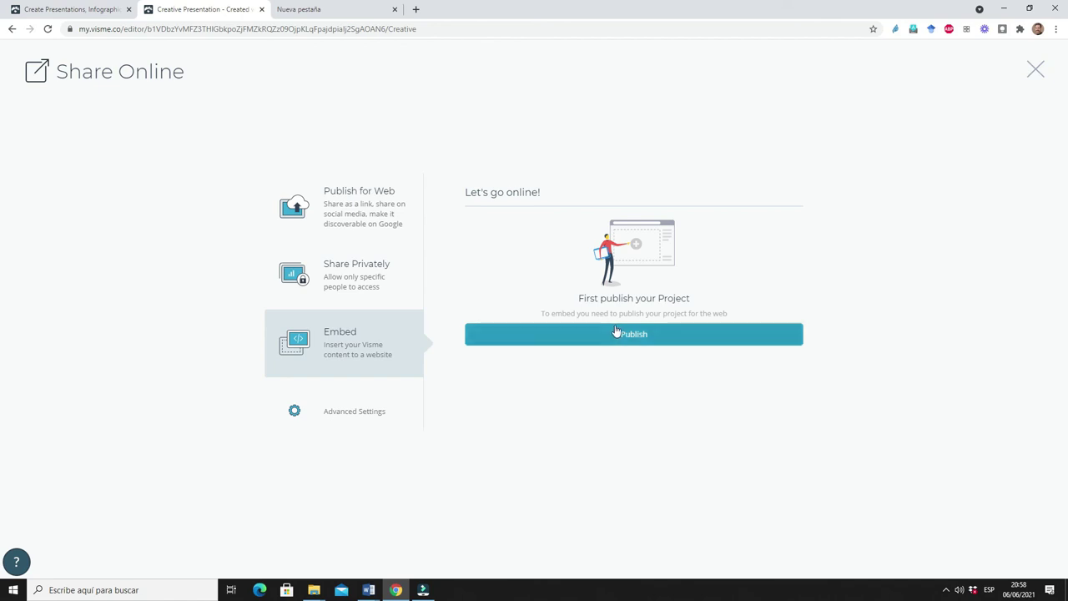
pyautogui.click(639, 336)
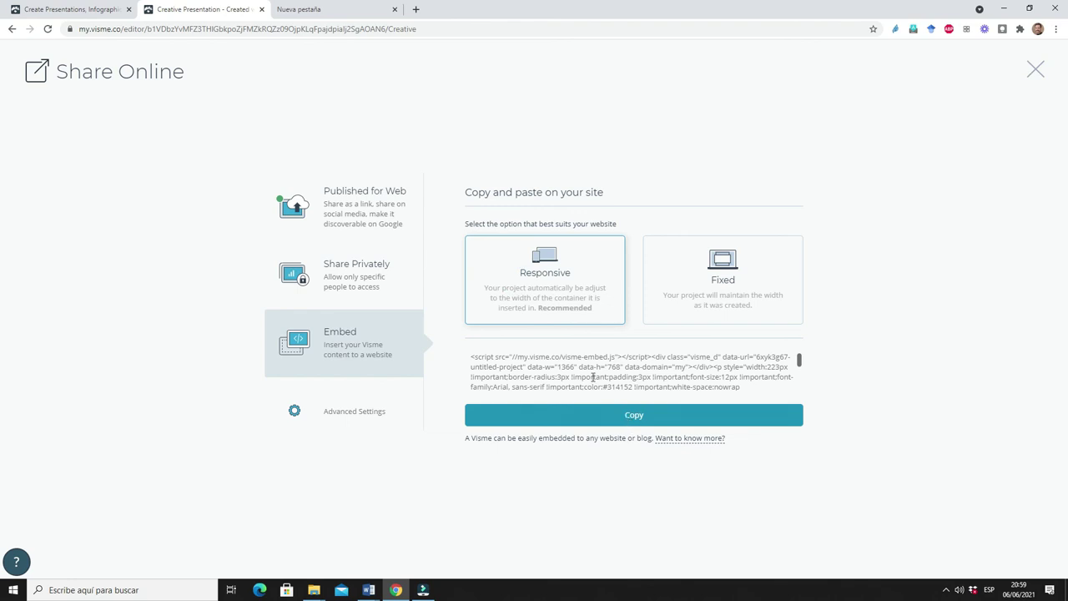
# Select the full Responsive embed code and copy it to the clipboard
pyautogui.moveTo(471, 358); pyautogui.dragTo(799, 384)
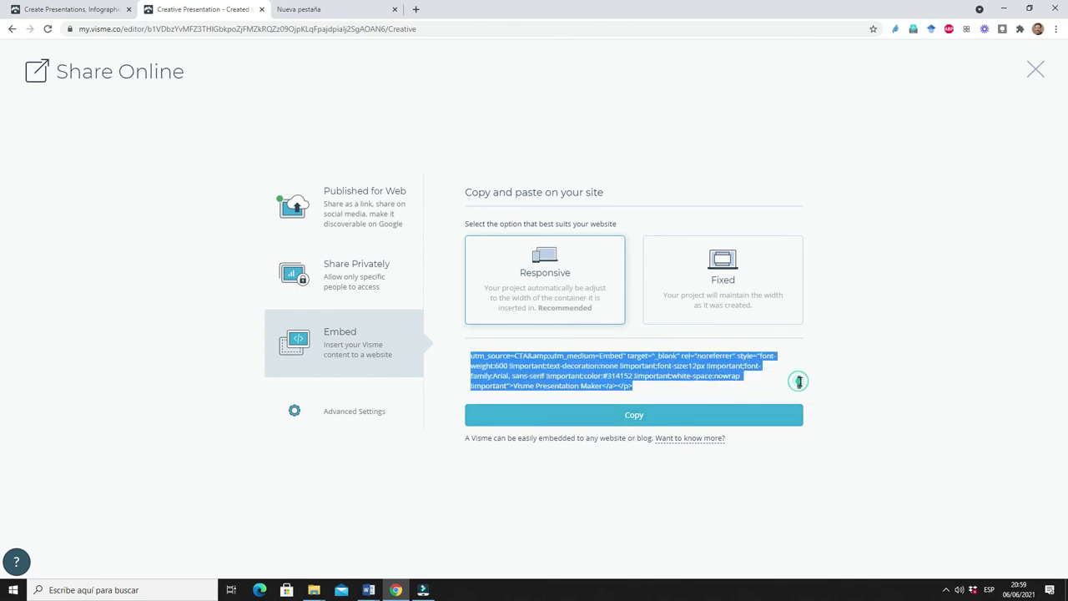
pyautogui.scroll(5, 798, 381)
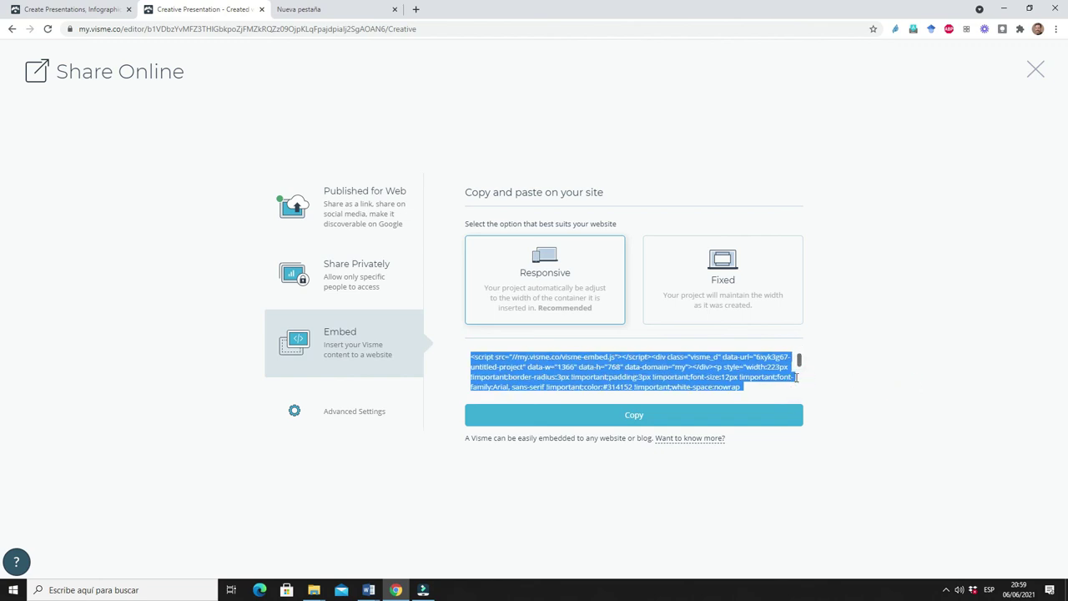
pyautogui.click(492, 367)
pyautogui.moveTo(469, 356); pyautogui.dragTo(767, 395)
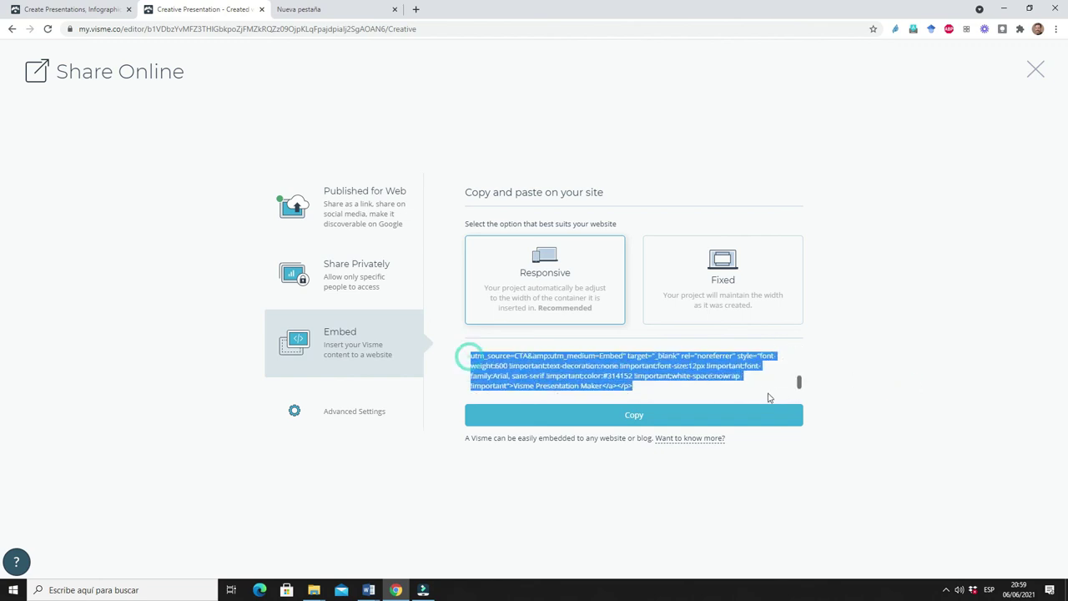
pyautogui.click(634, 417)
# Copy the presentation's public web link from the Published for Web section
pyautogui.moveTo(798, 381); pyautogui.dragTo(799, 342)
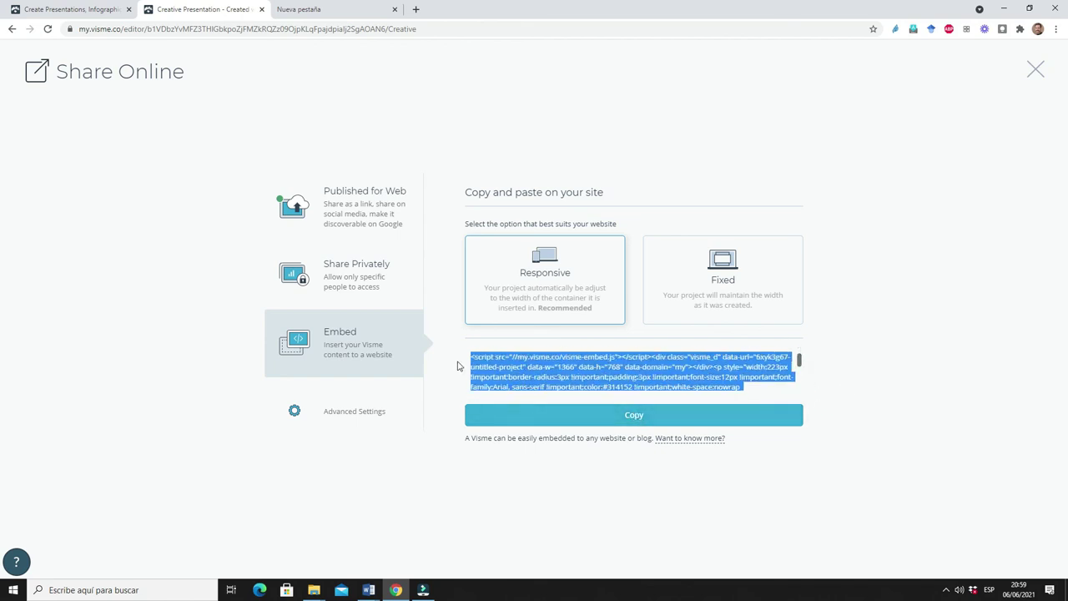
pyautogui.scroll(-3, 801, 360)
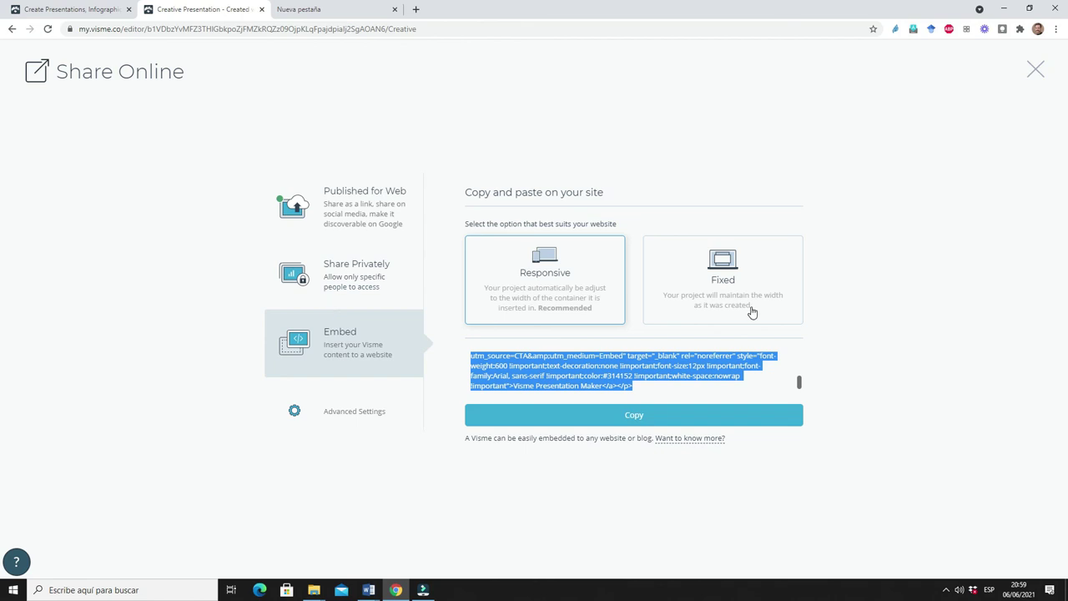
pyautogui.rightClick(625, 346)
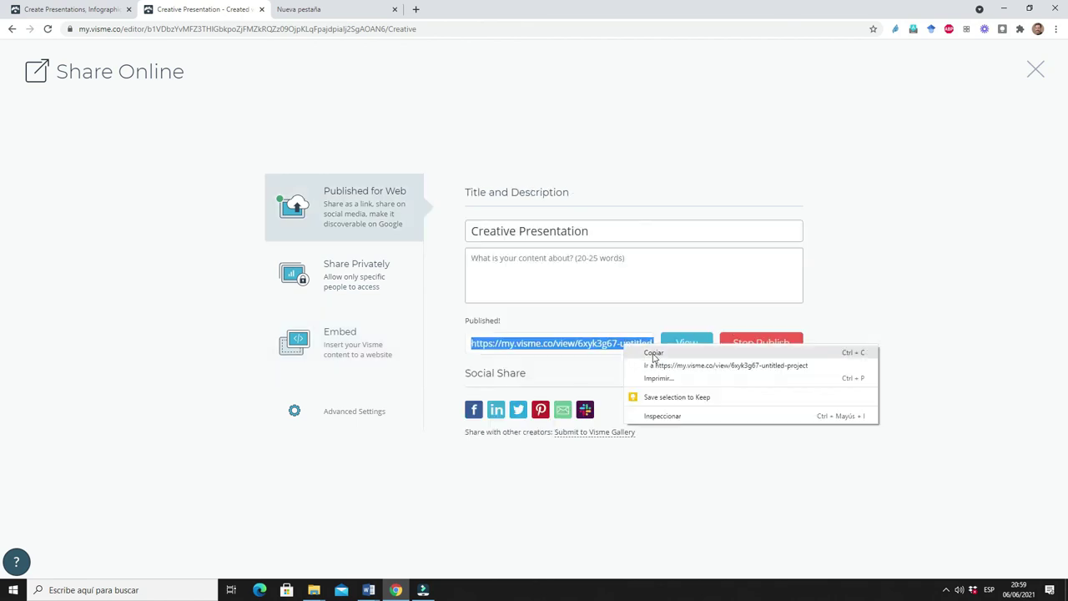
pyautogui.click(656, 355)
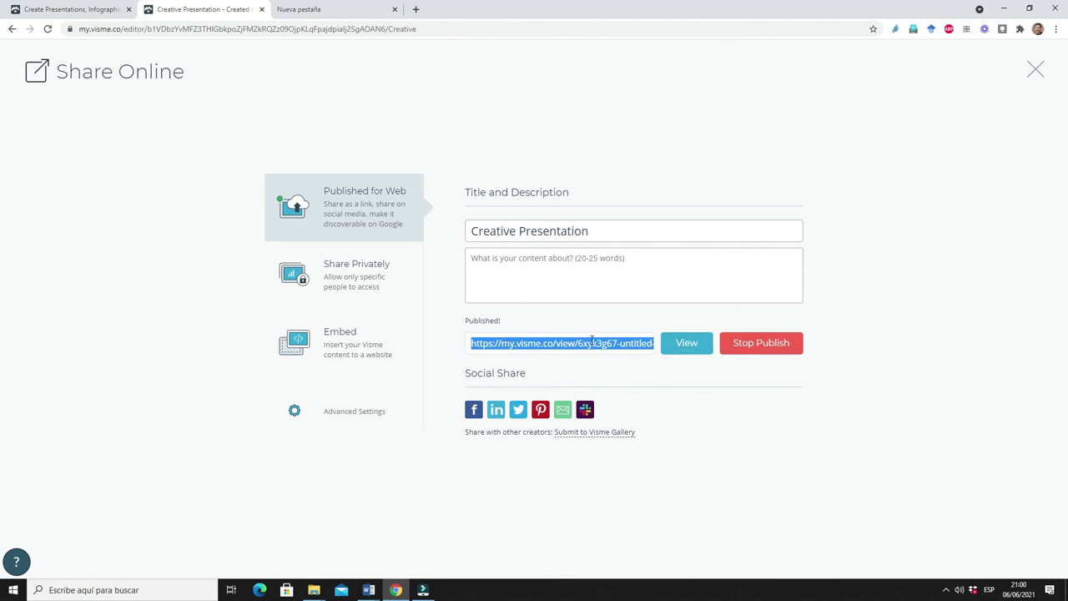
# Copy the embed code once more and close the Share Online screen
pyautogui.click(349, 351)
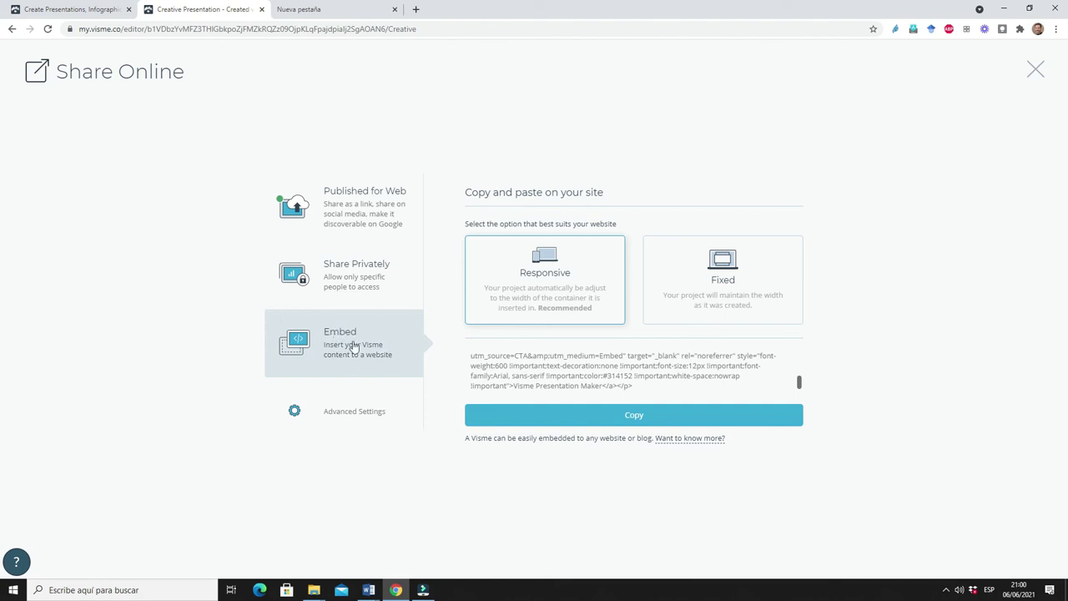
pyautogui.click(634, 416)
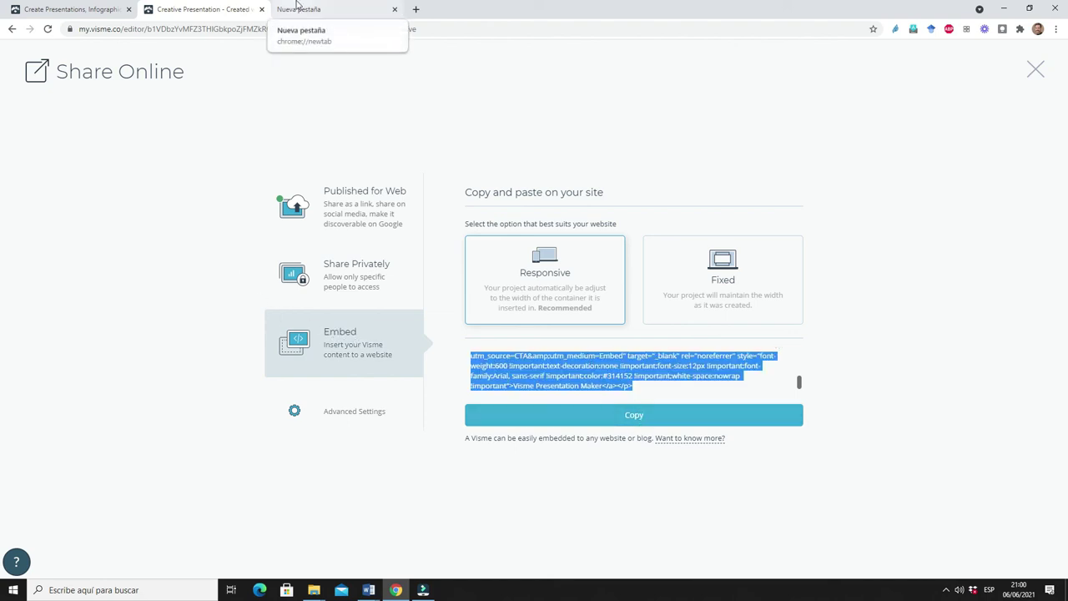
pyautogui.click(1043, 77)
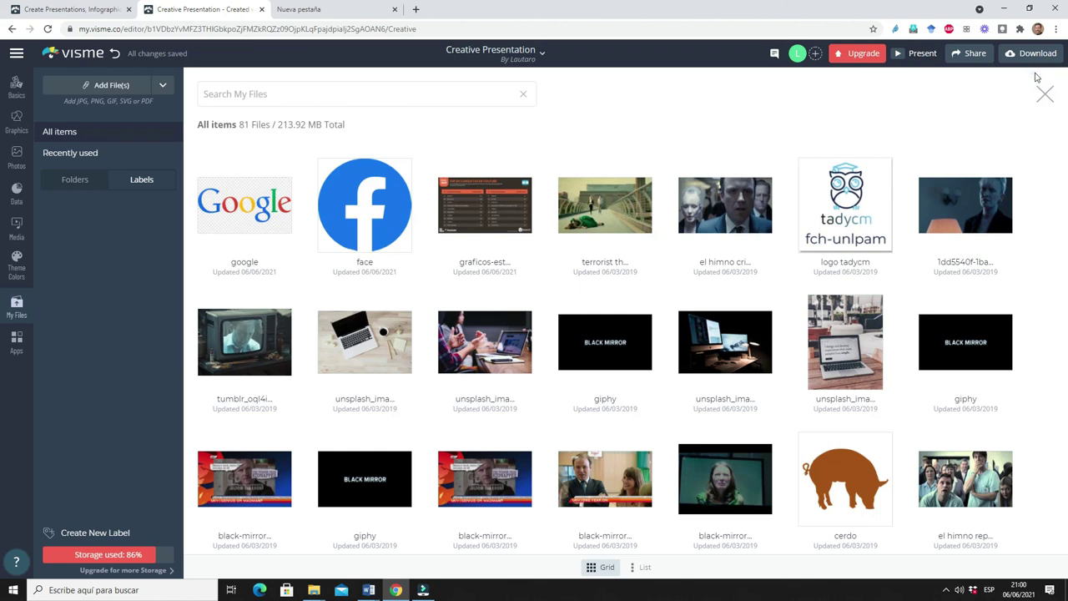